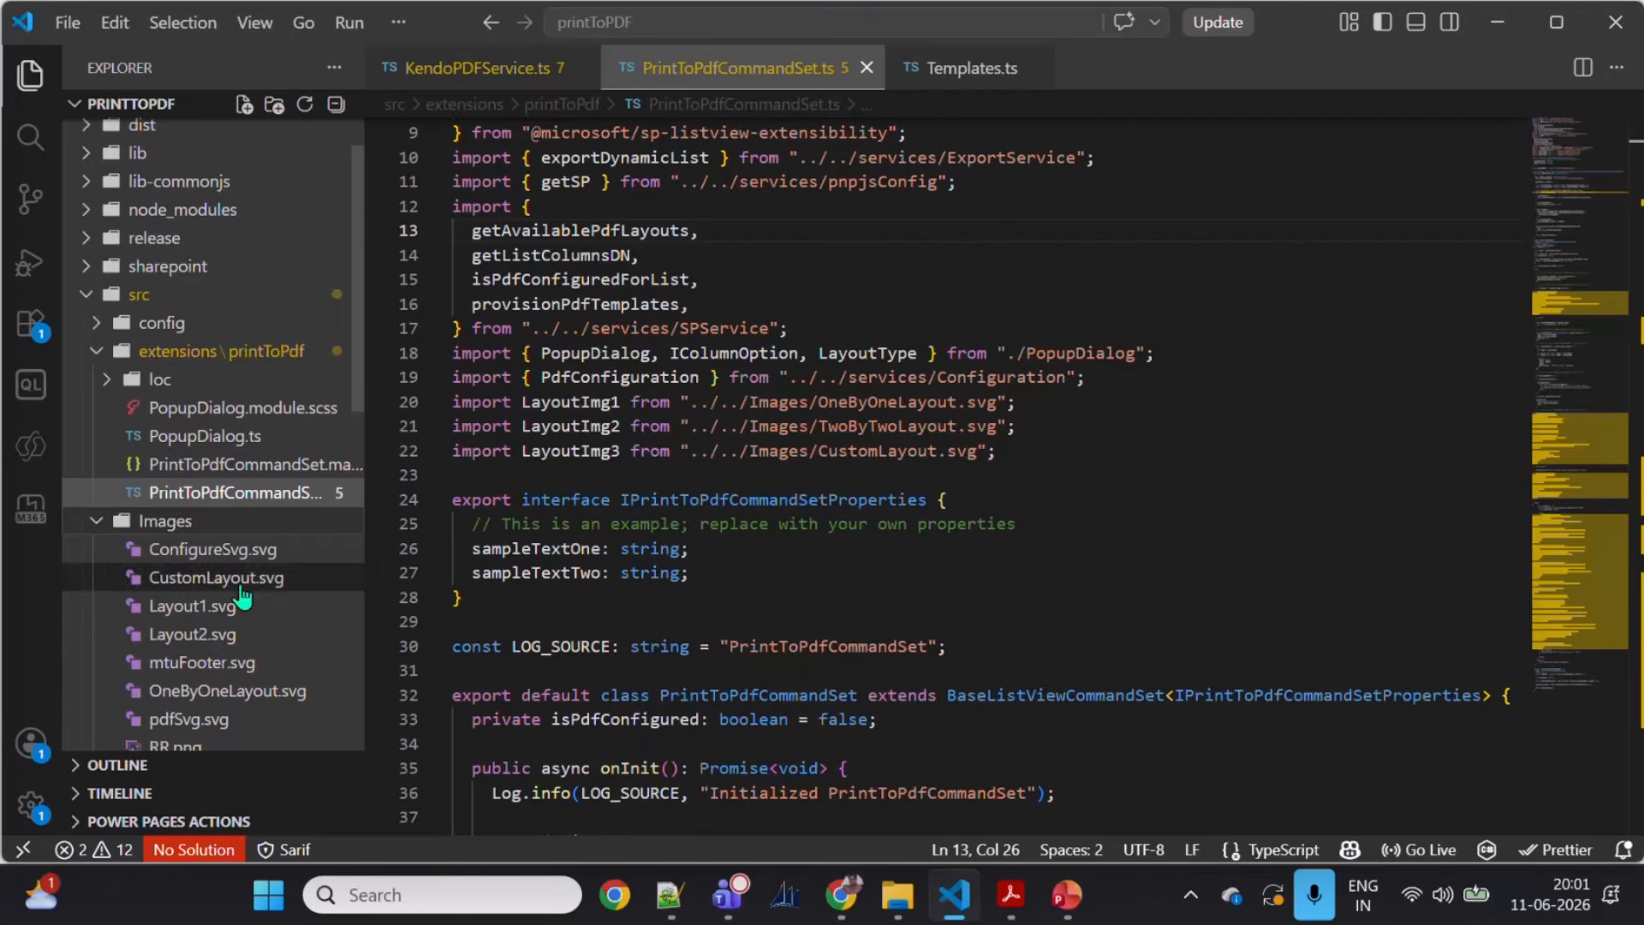
# Step: Browse the project's src folder in the explorer, expanding services to view its files
pyautogui.scroll(1, 99, 532)
pyautogui.click(93, 590)
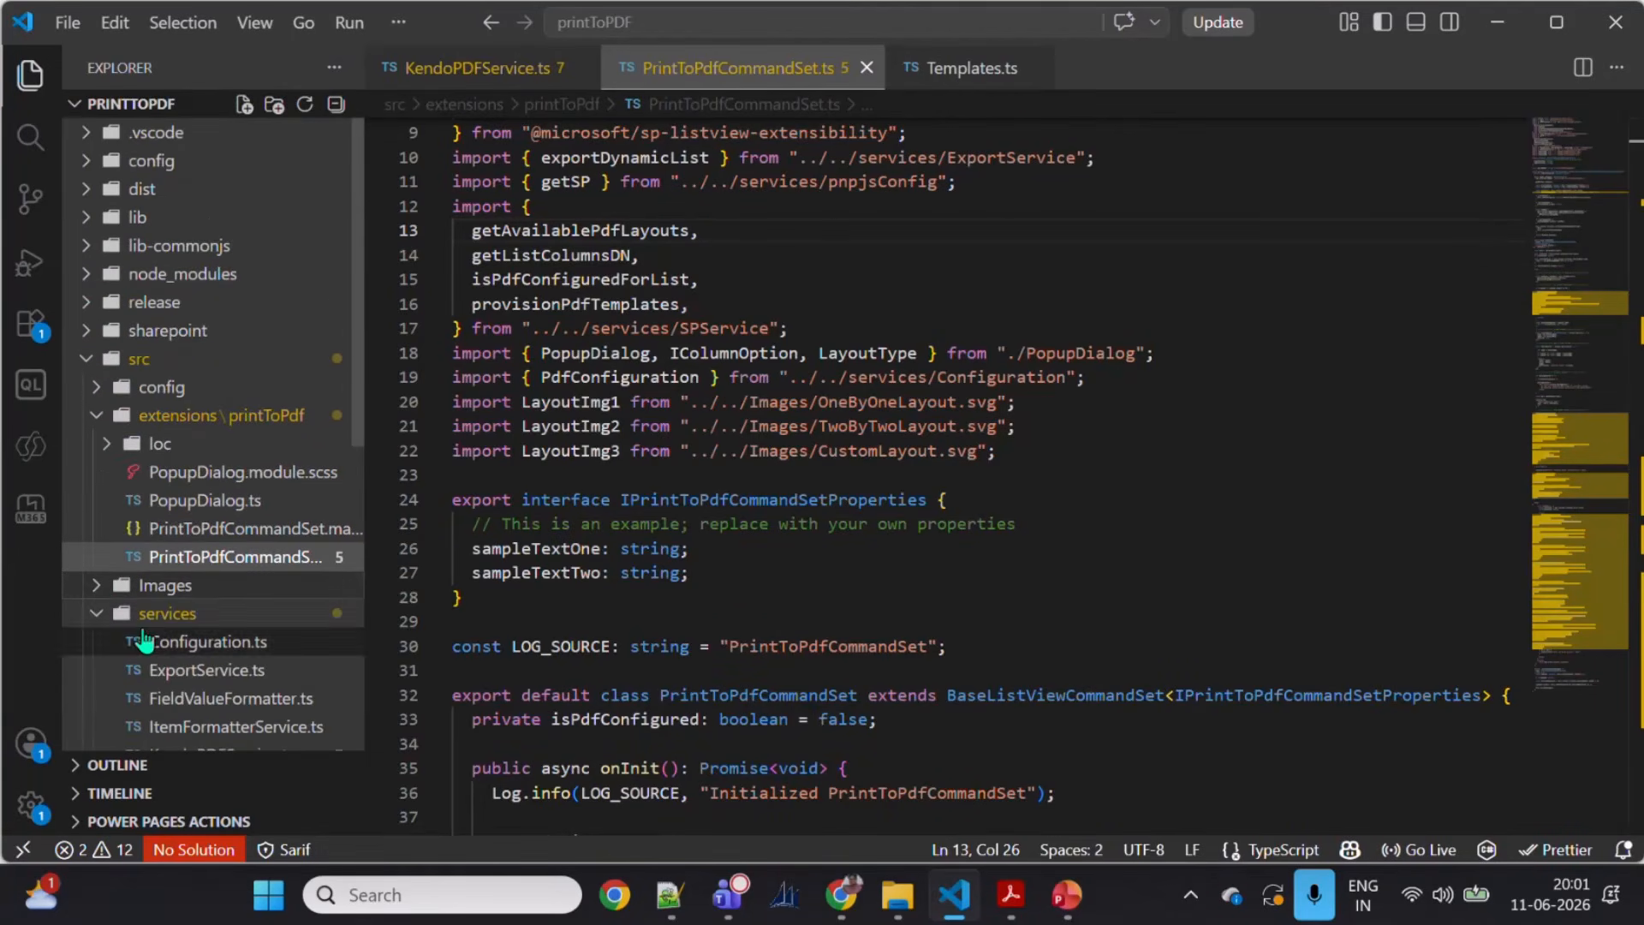
pyautogui.scroll(-2, 222, 582)
pyautogui.scroll(-1, 223, 527)
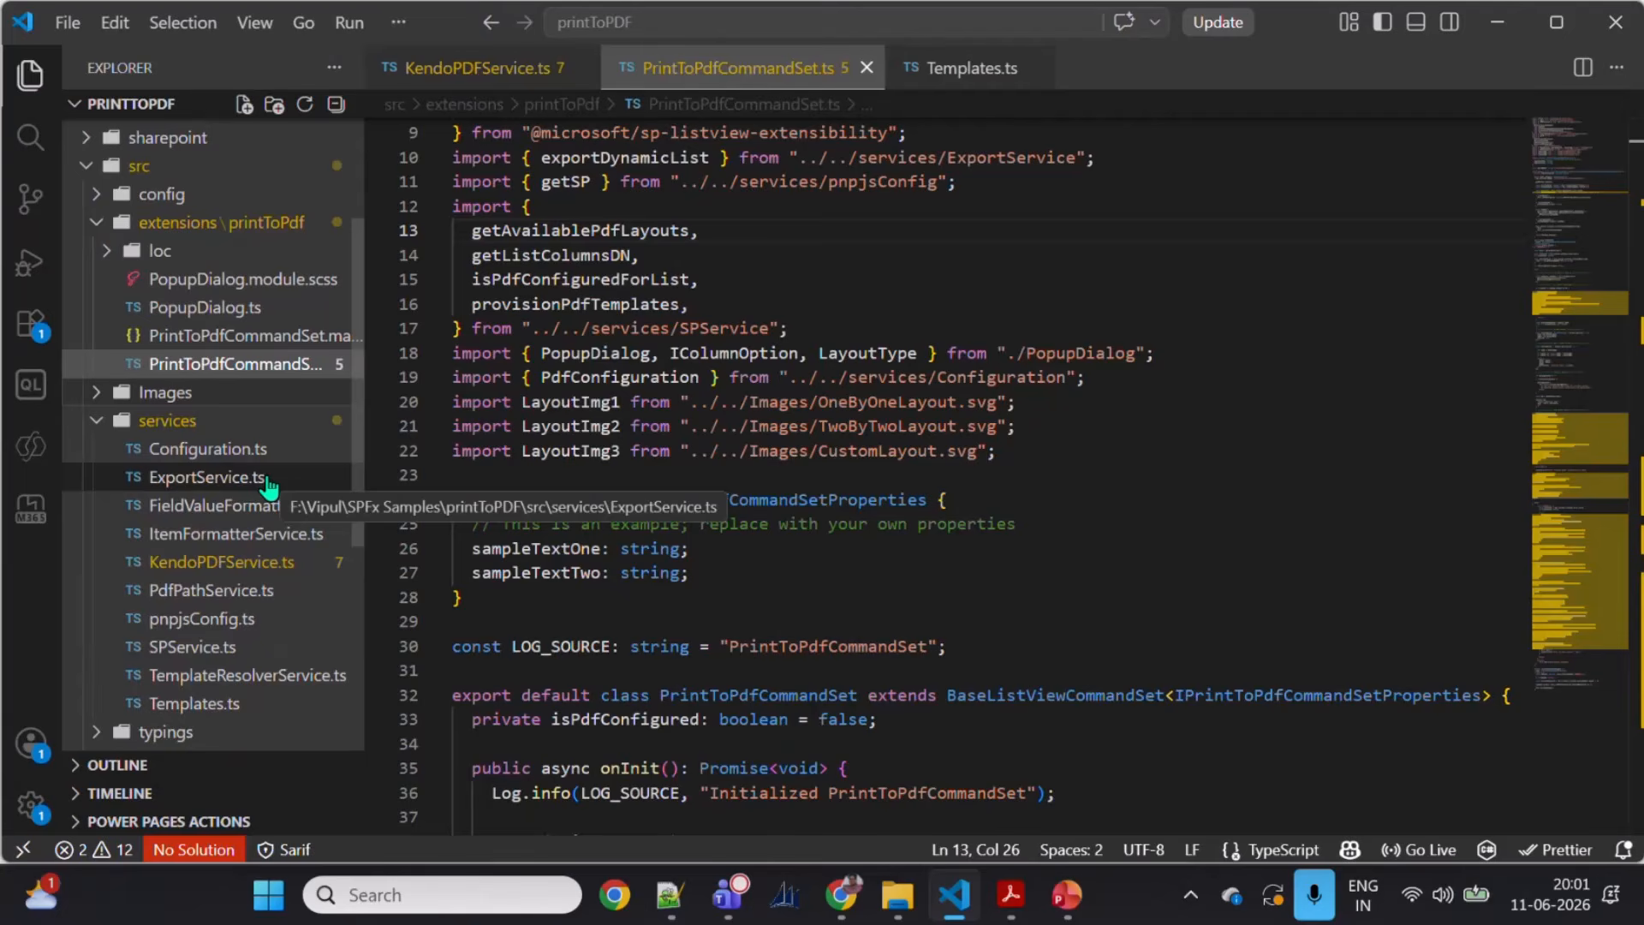
pyautogui.scroll(3, 865, 450)
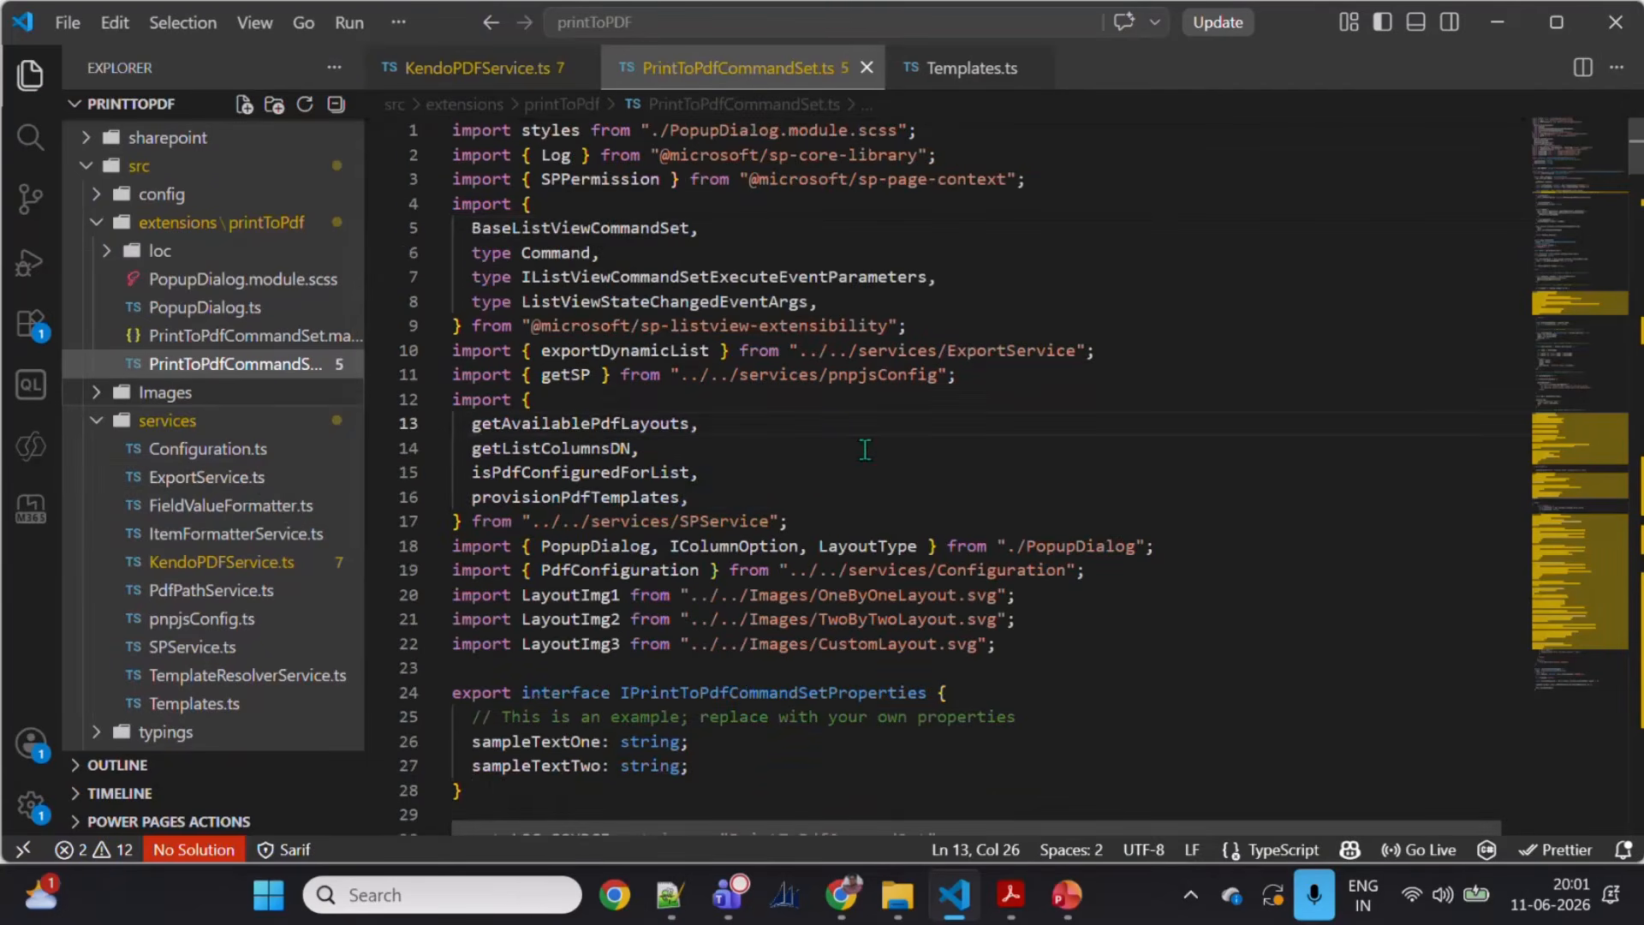
pyautogui.click(513, 68)
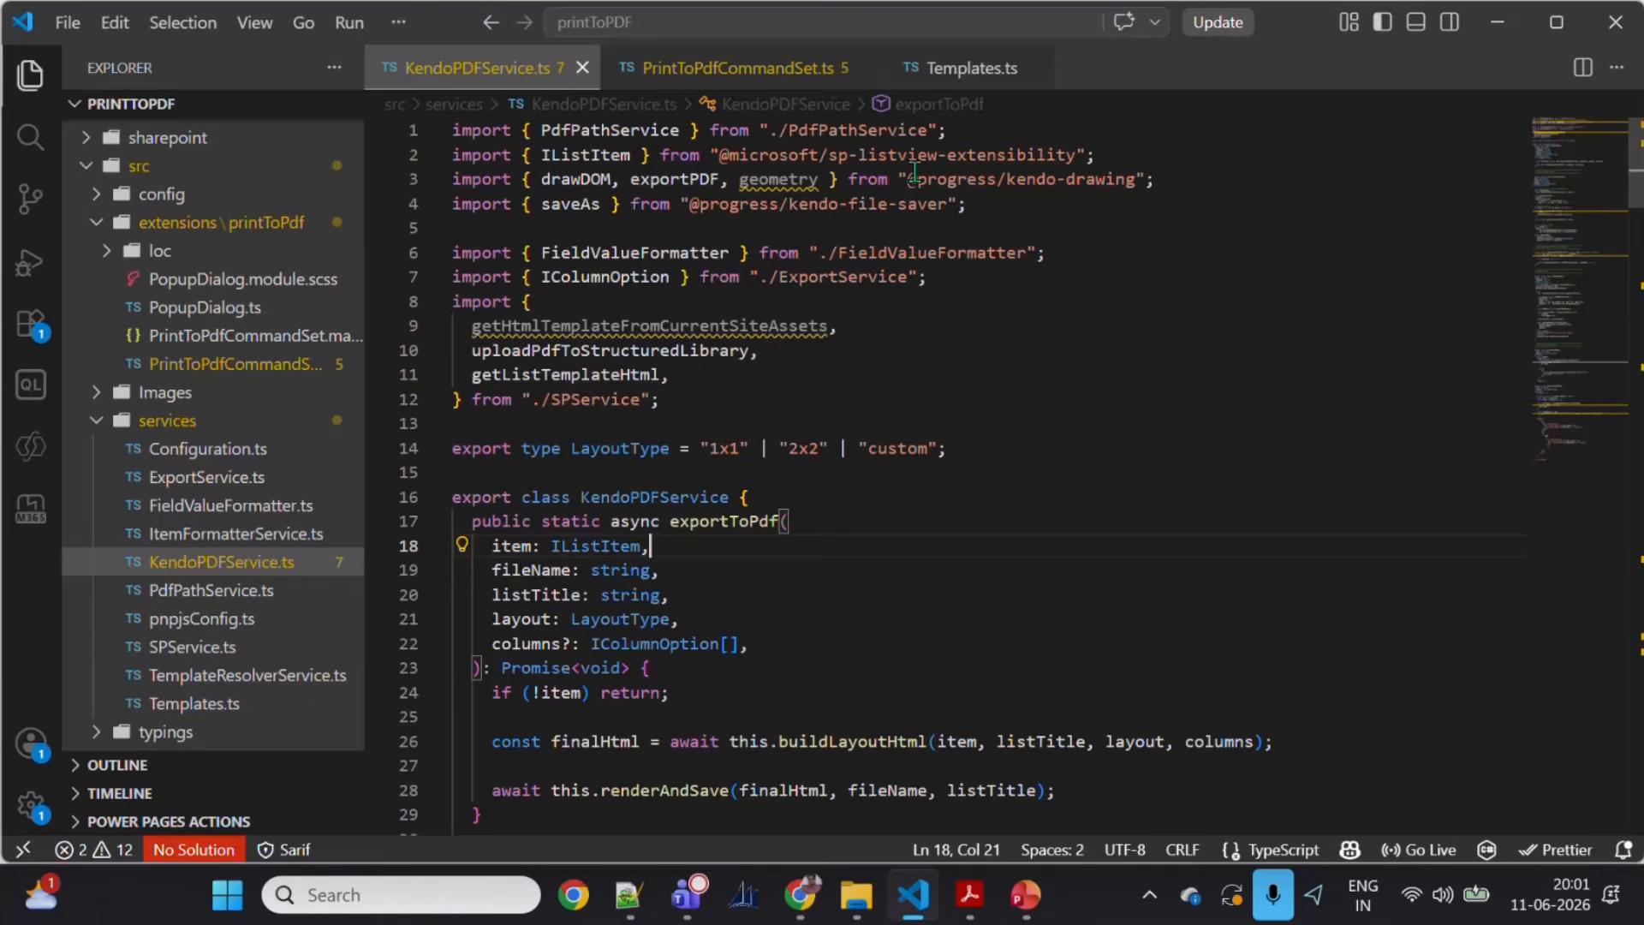
pyautogui.moveTo(909, 178)
pyautogui.mouseDown()
pyautogui.moveTo(972, 205)
pyautogui.moveTo(1148, 186)
pyautogui.mouseUp()
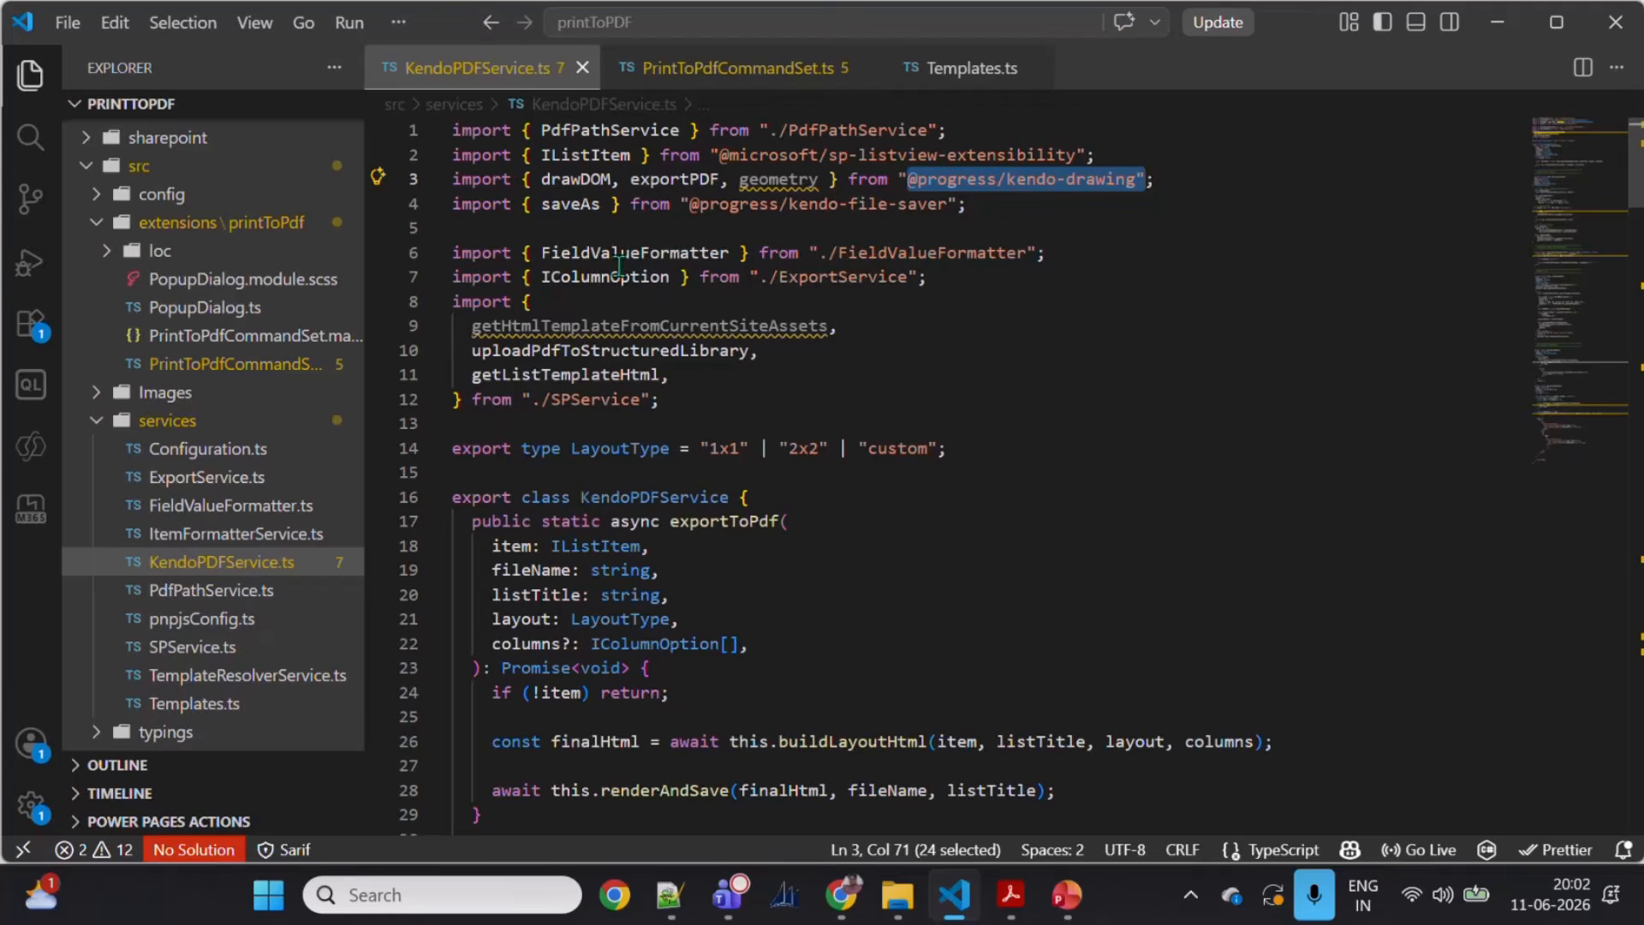
# Step: Open Templates.ts and read through the singleRowTemplate, TwoRowTemplate and CustomTemplateBase HTML templates
pyautogui.moveTo(655, 187)
pyautogui.moveTo(573, 184)
pyautogui.click(972, 86)
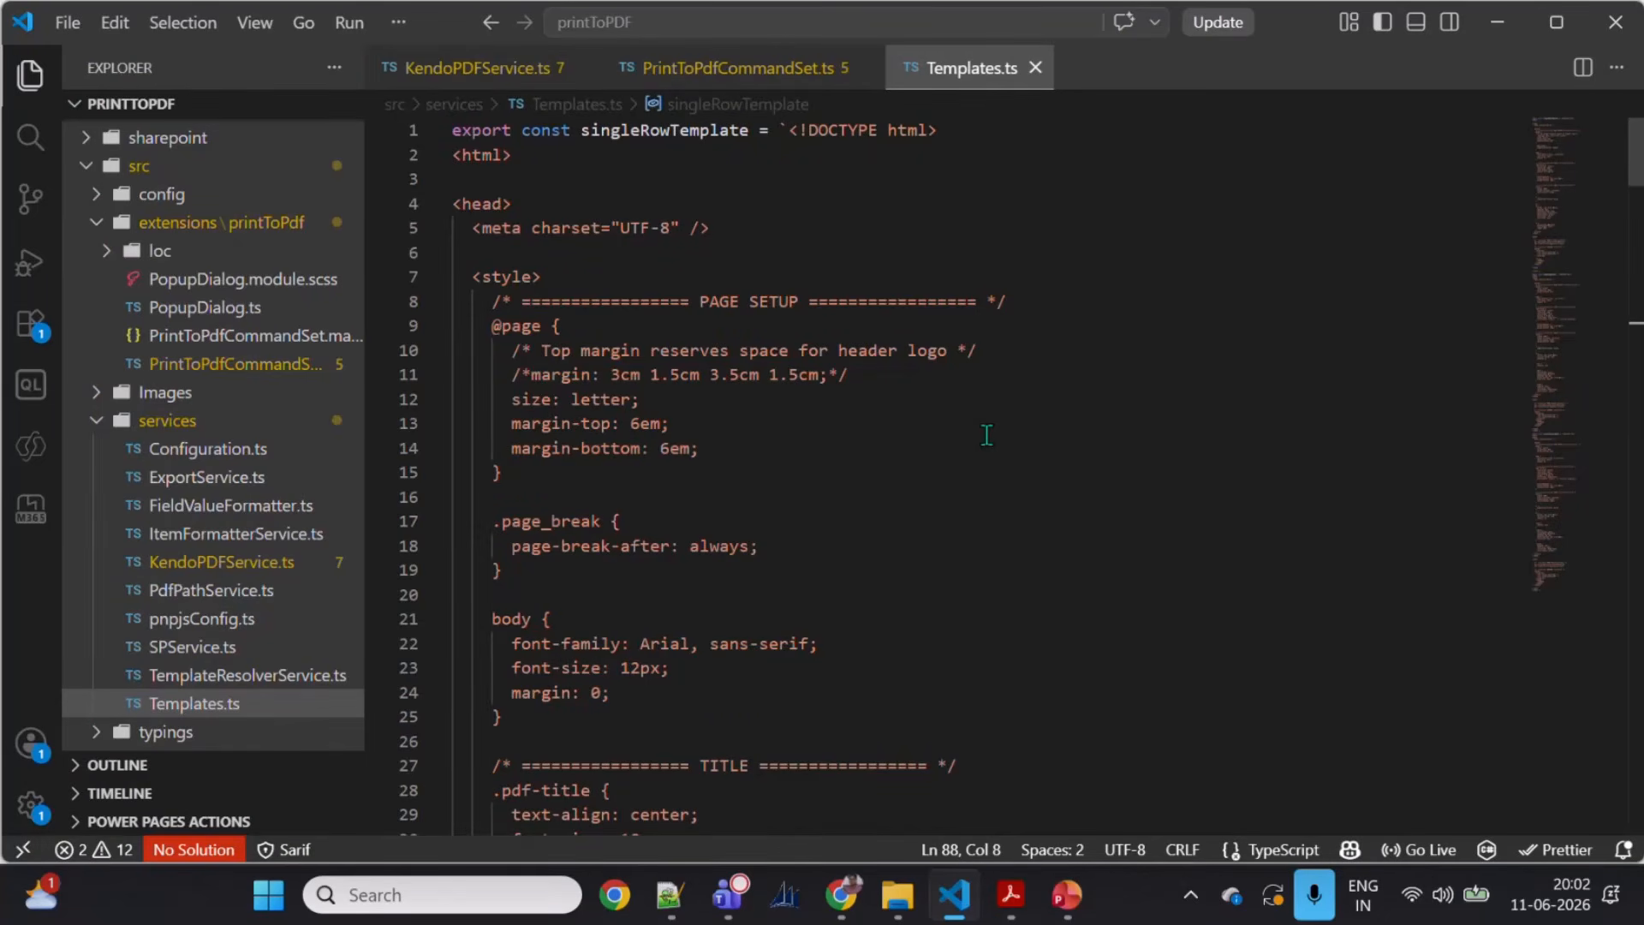
pyautogui.scroll(-14, 921, 473)
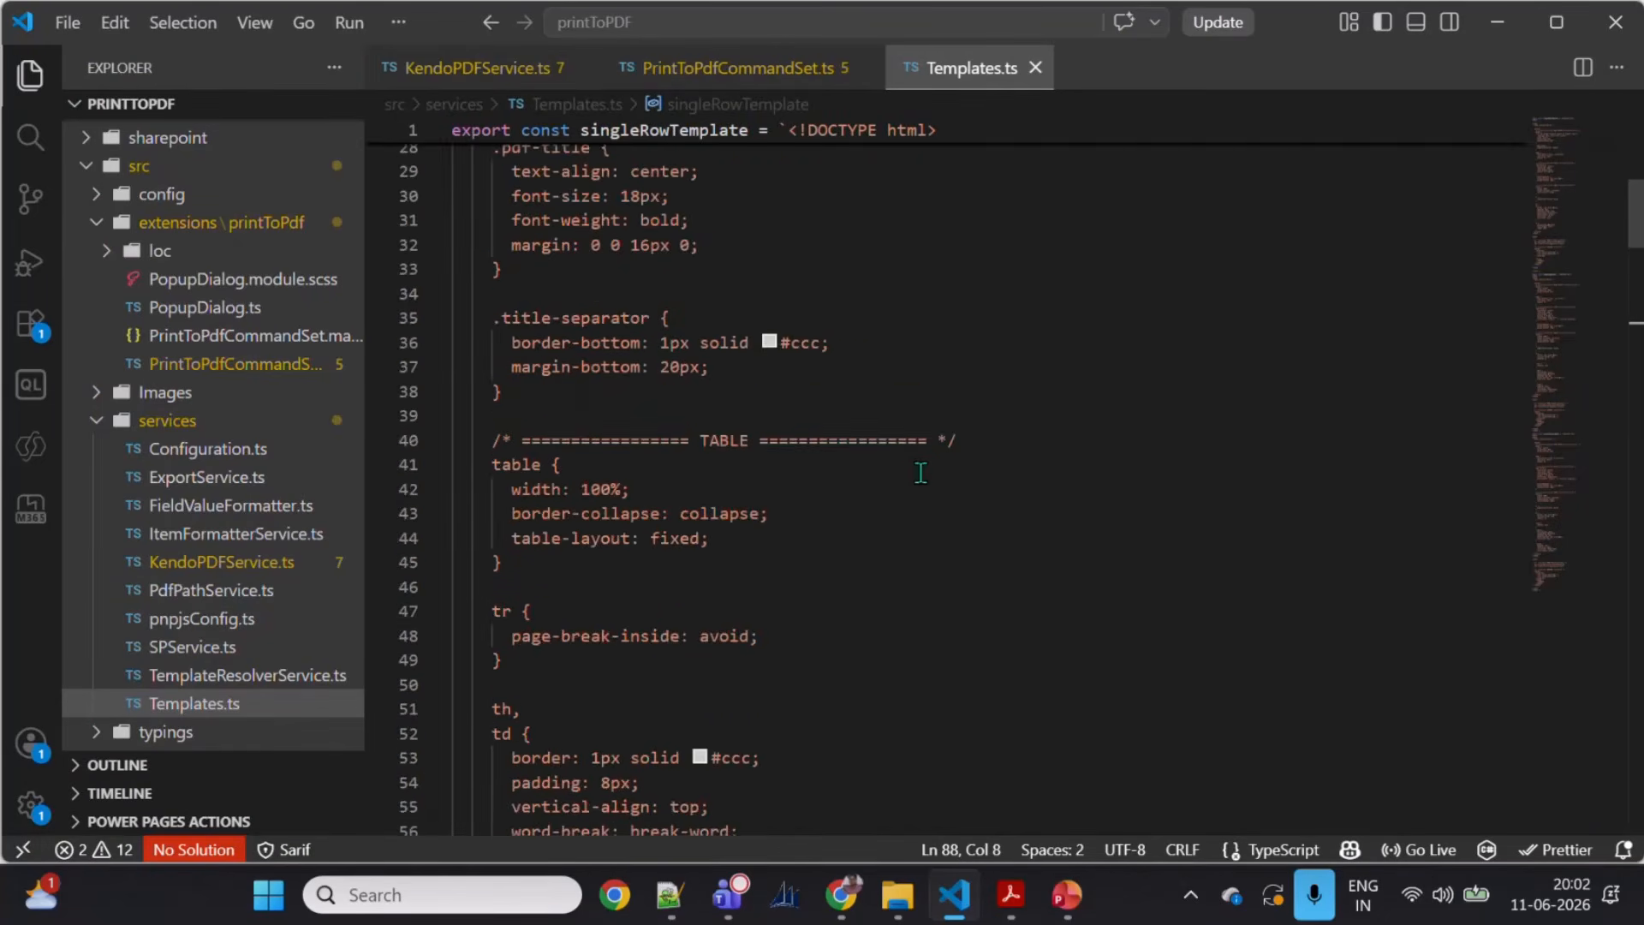
pyautogui.scroll(-11, 921, 473)
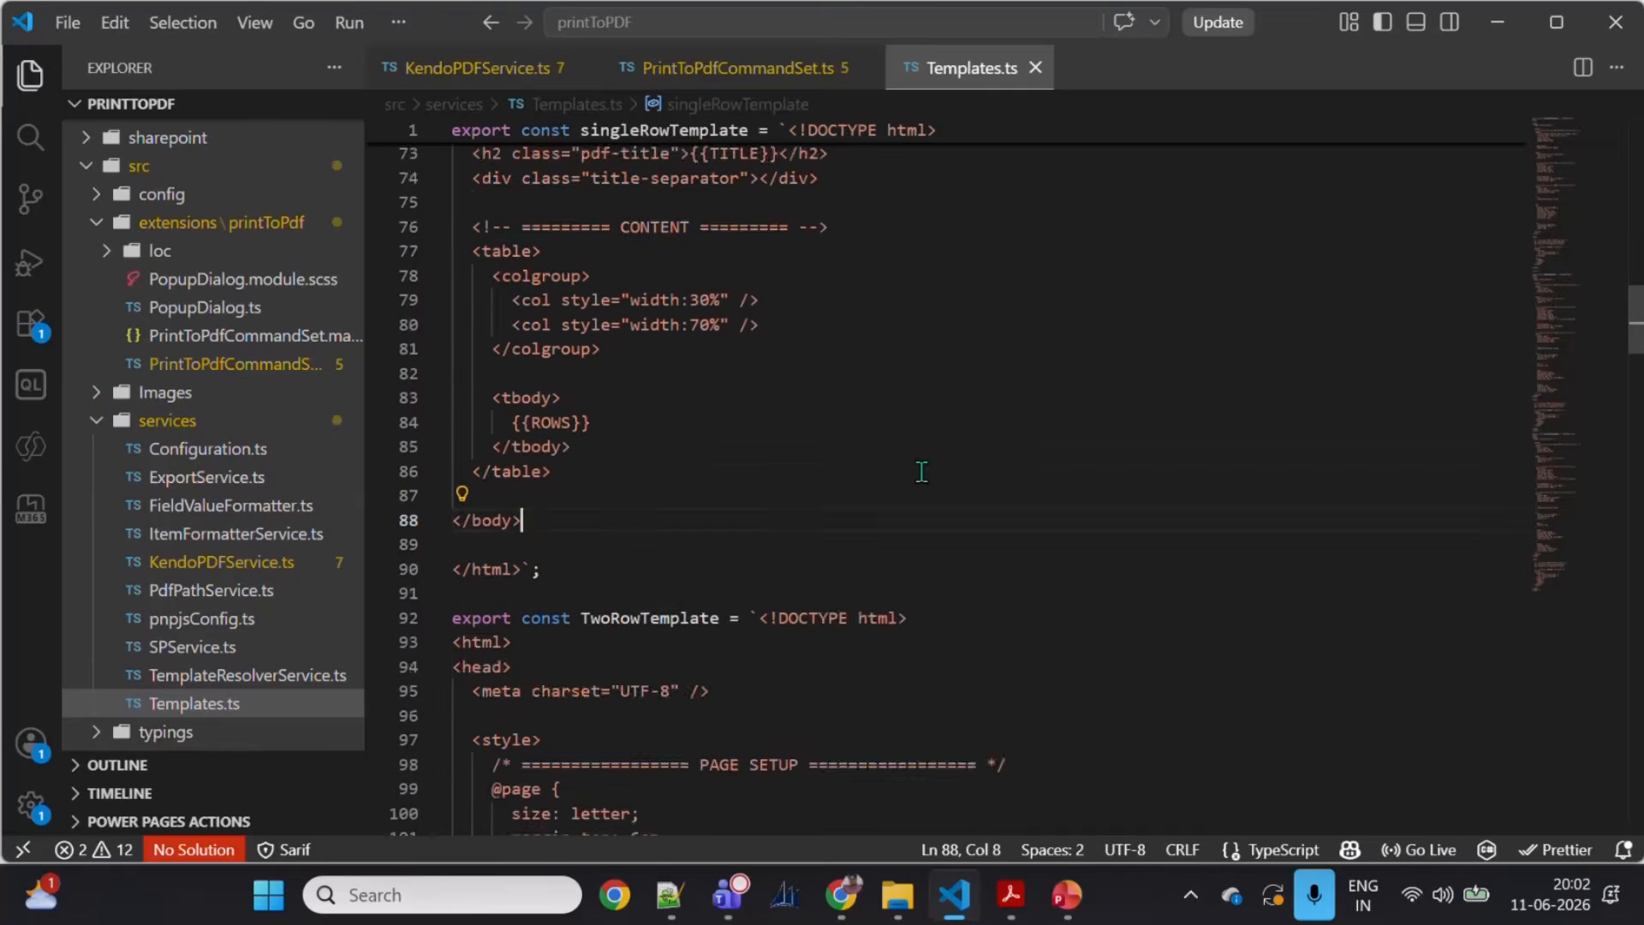
pyautogui.moveTo(572, 553); pyautogui.dragTo(757, 553)
pyautogui.scroll(-5, 711, 589)
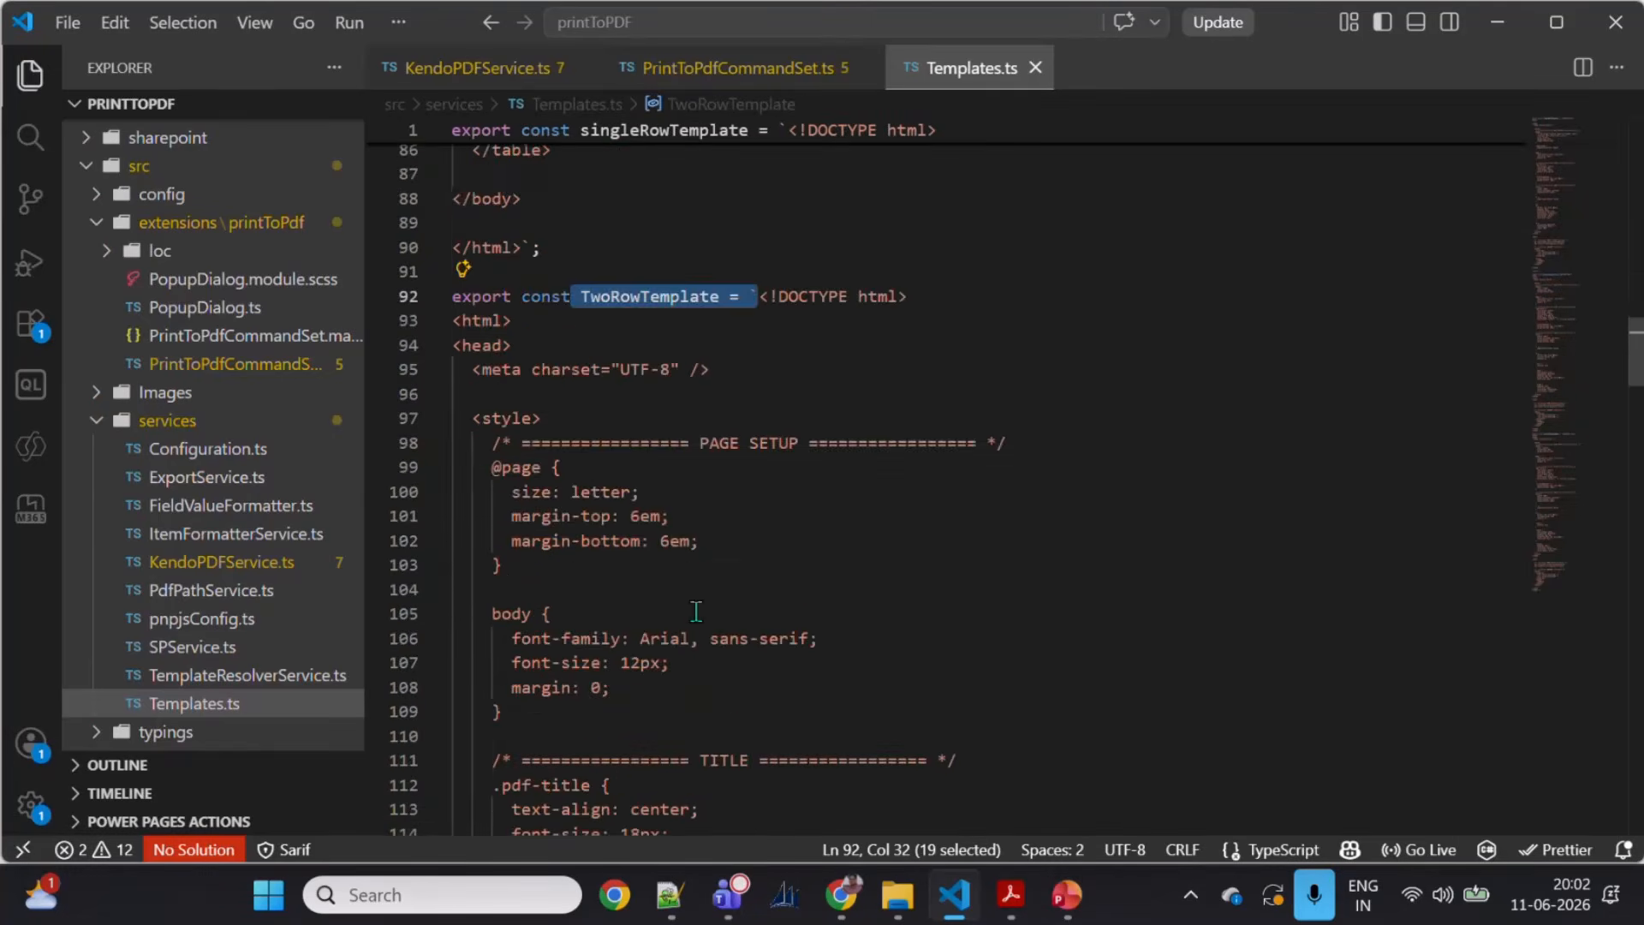
pyautogui.scroll(-5, 710, 589)
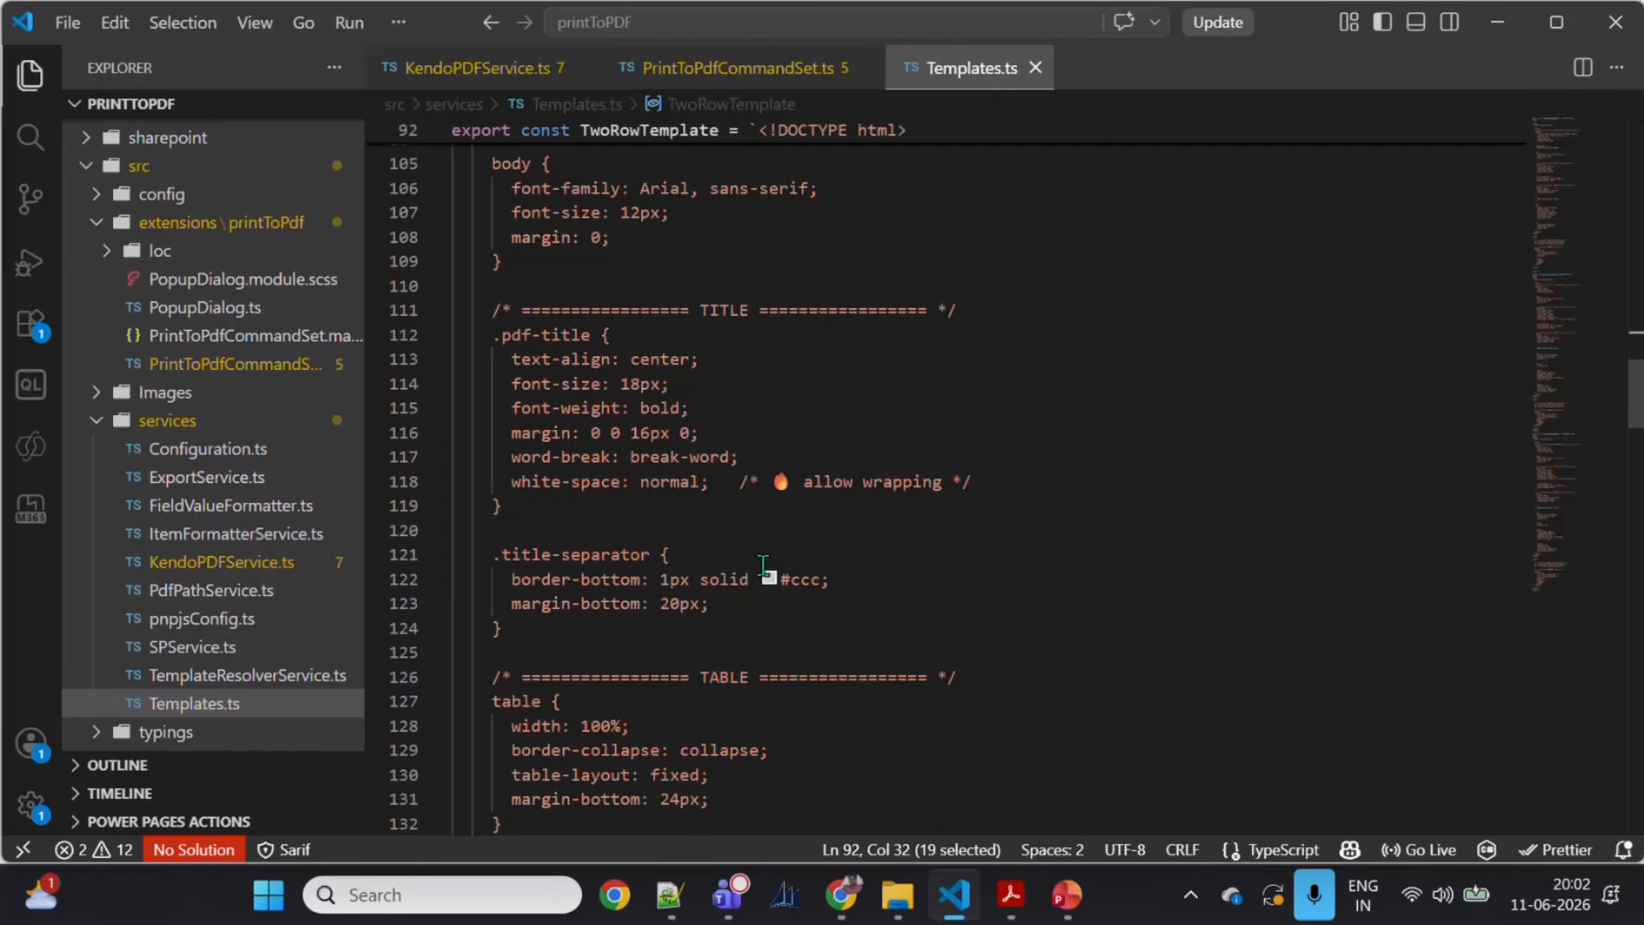
pyautogui.scroll(-10, 761, 568)
pyautogui.scroll(-13, 774, 567)
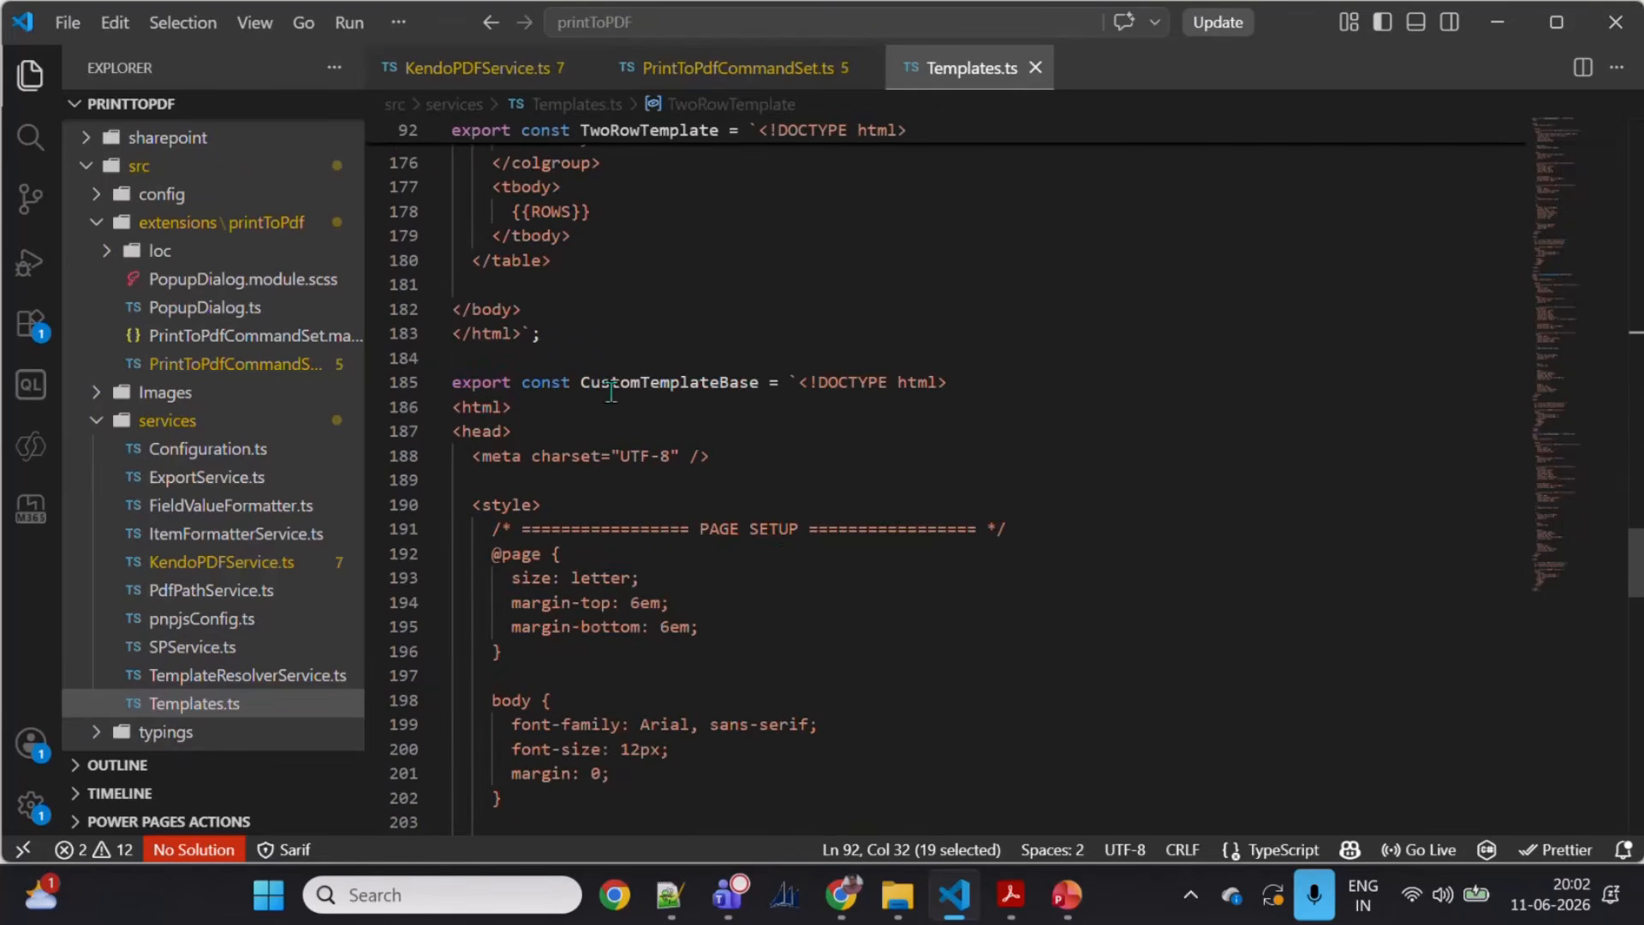
pyautogui.moveTo(582, 382); pyautogui.dragTo(779, 382)
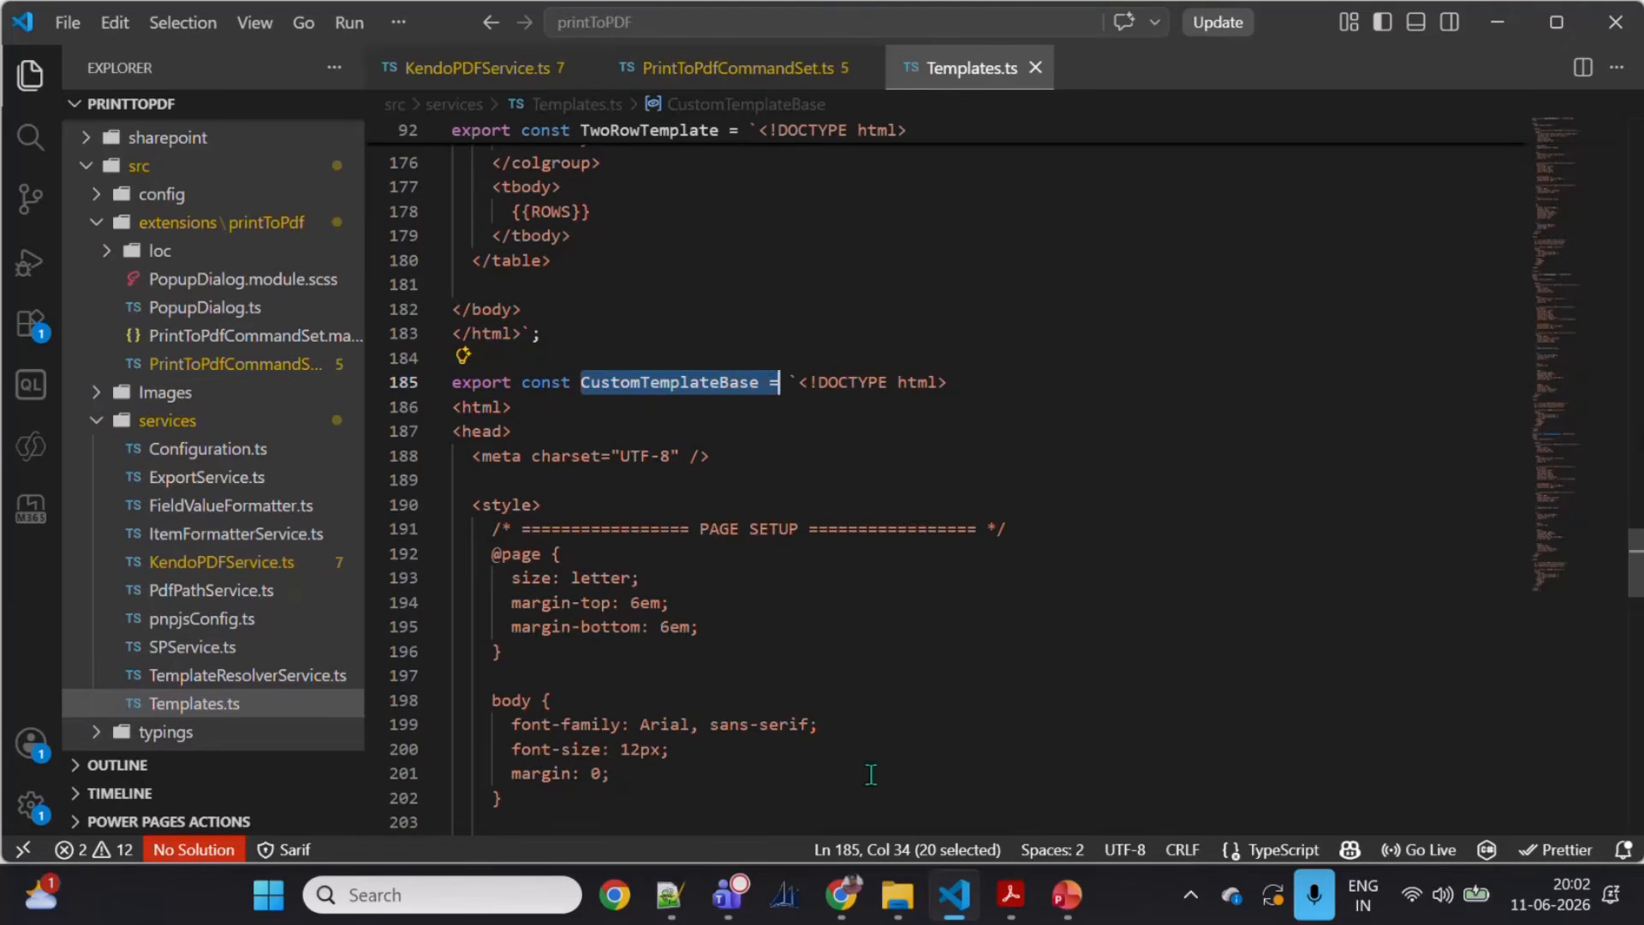
# Step: Switch to the browser, open Configure PDF Generation for the FireGLL list, then cancel it after checking Site Assets
pyautogui.moveTo(842, 894)
pyautogui.click(913, 746)
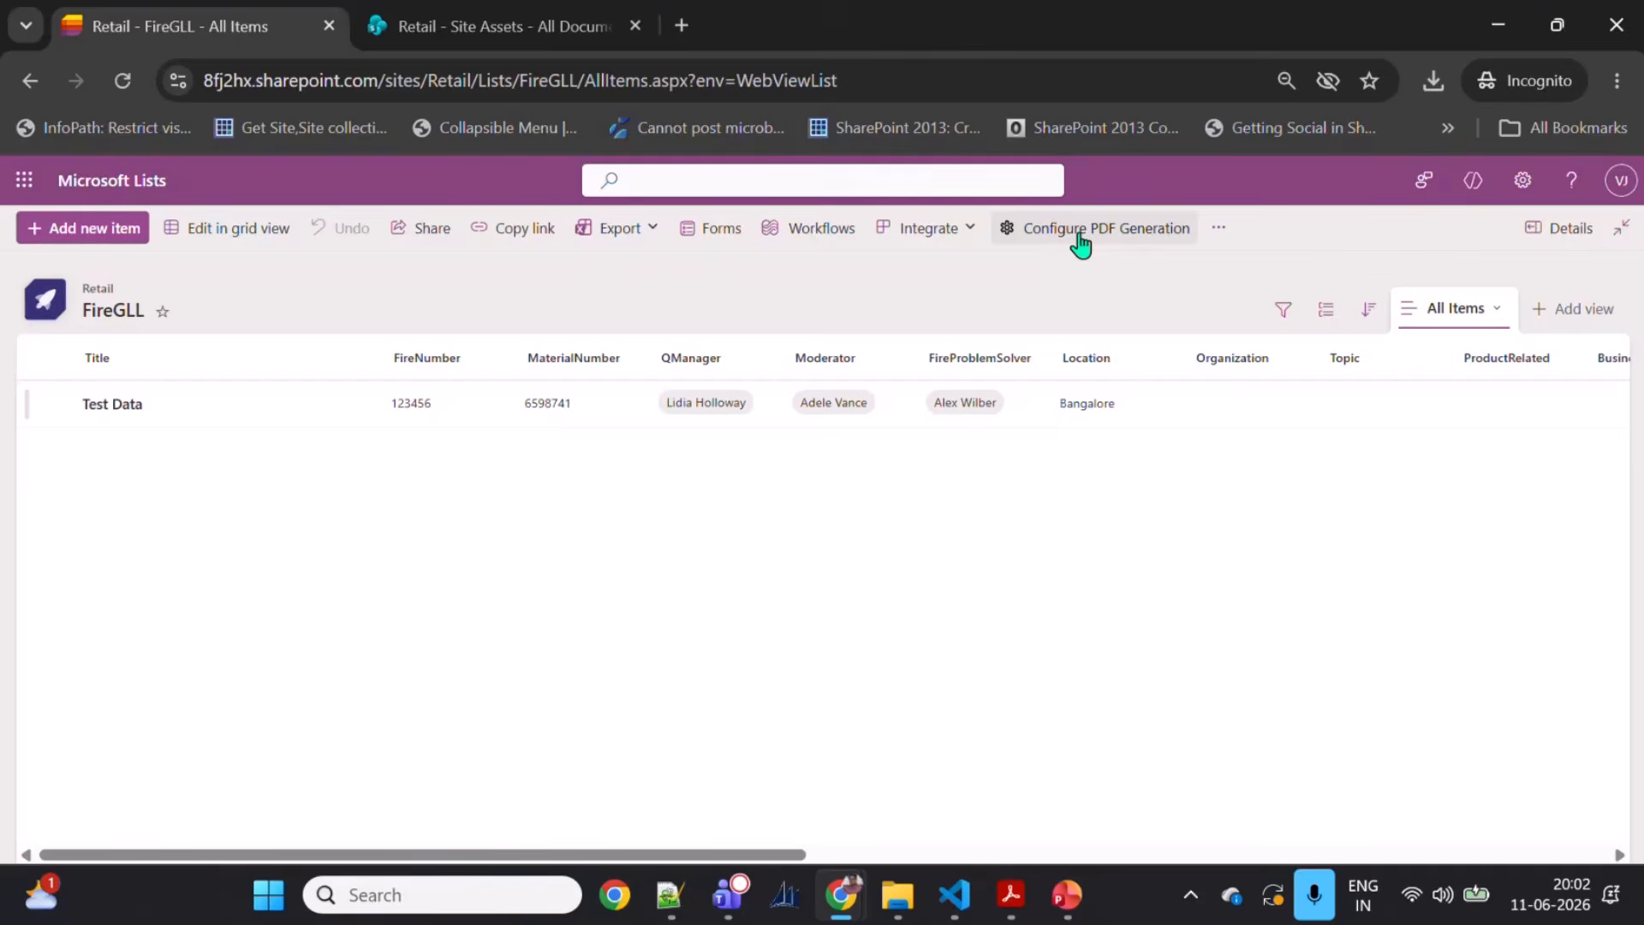
pyautogui.click(1080, 245)
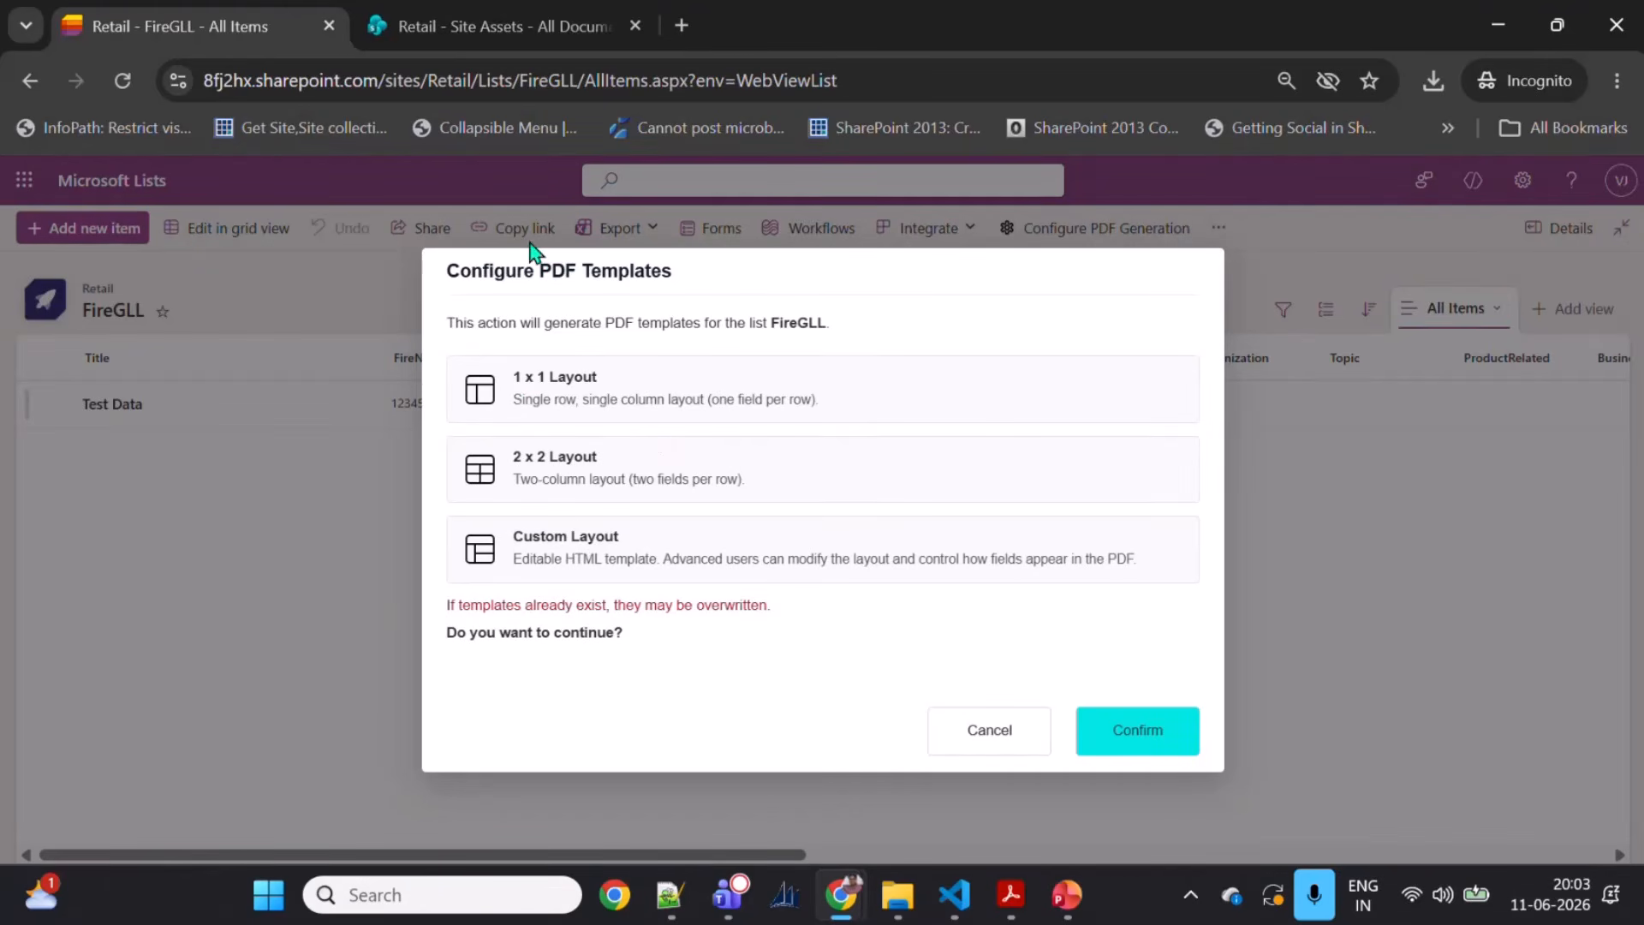
pyautogui.click(491, 23)
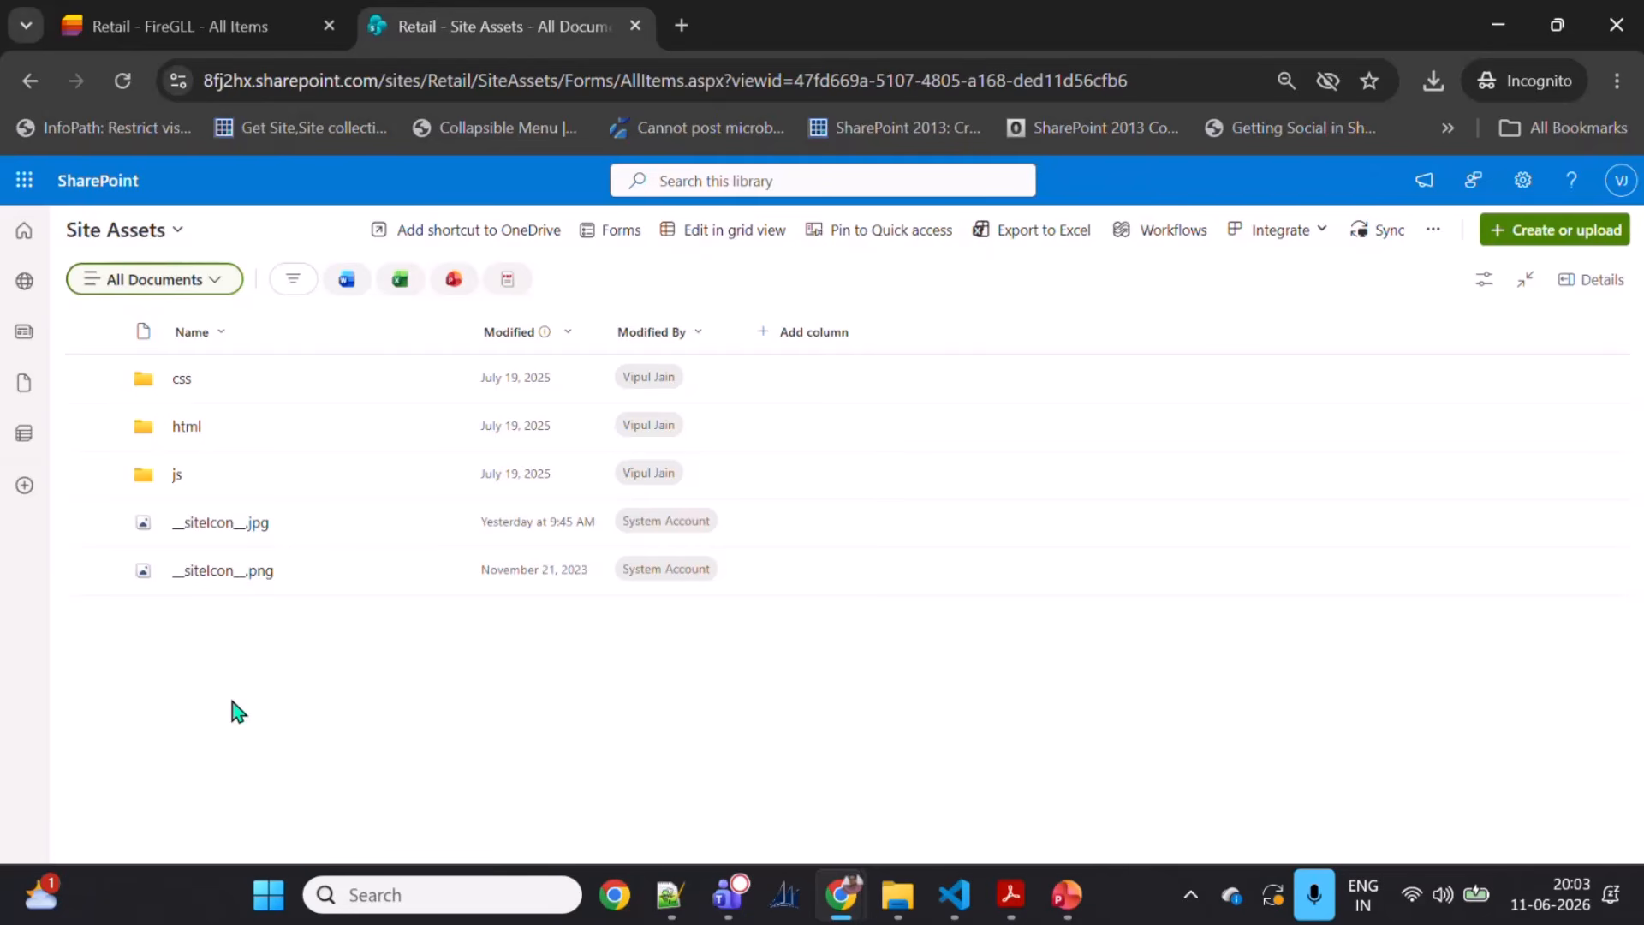
pyautogui.click(183, 29)
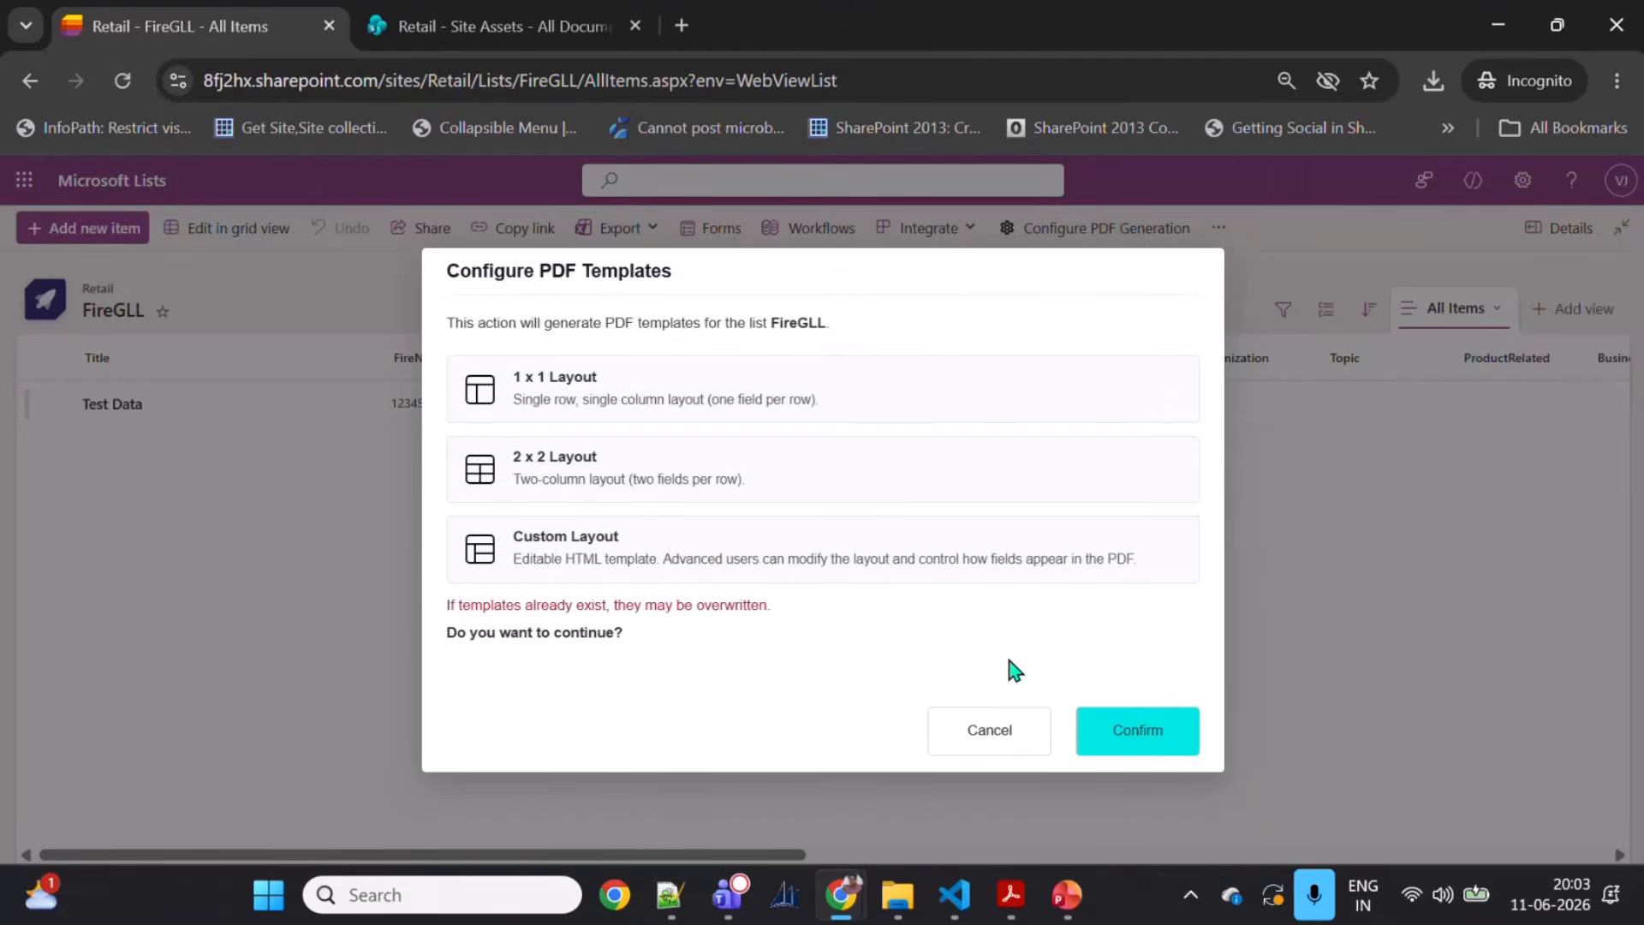
pyautogui.click(987, 745)
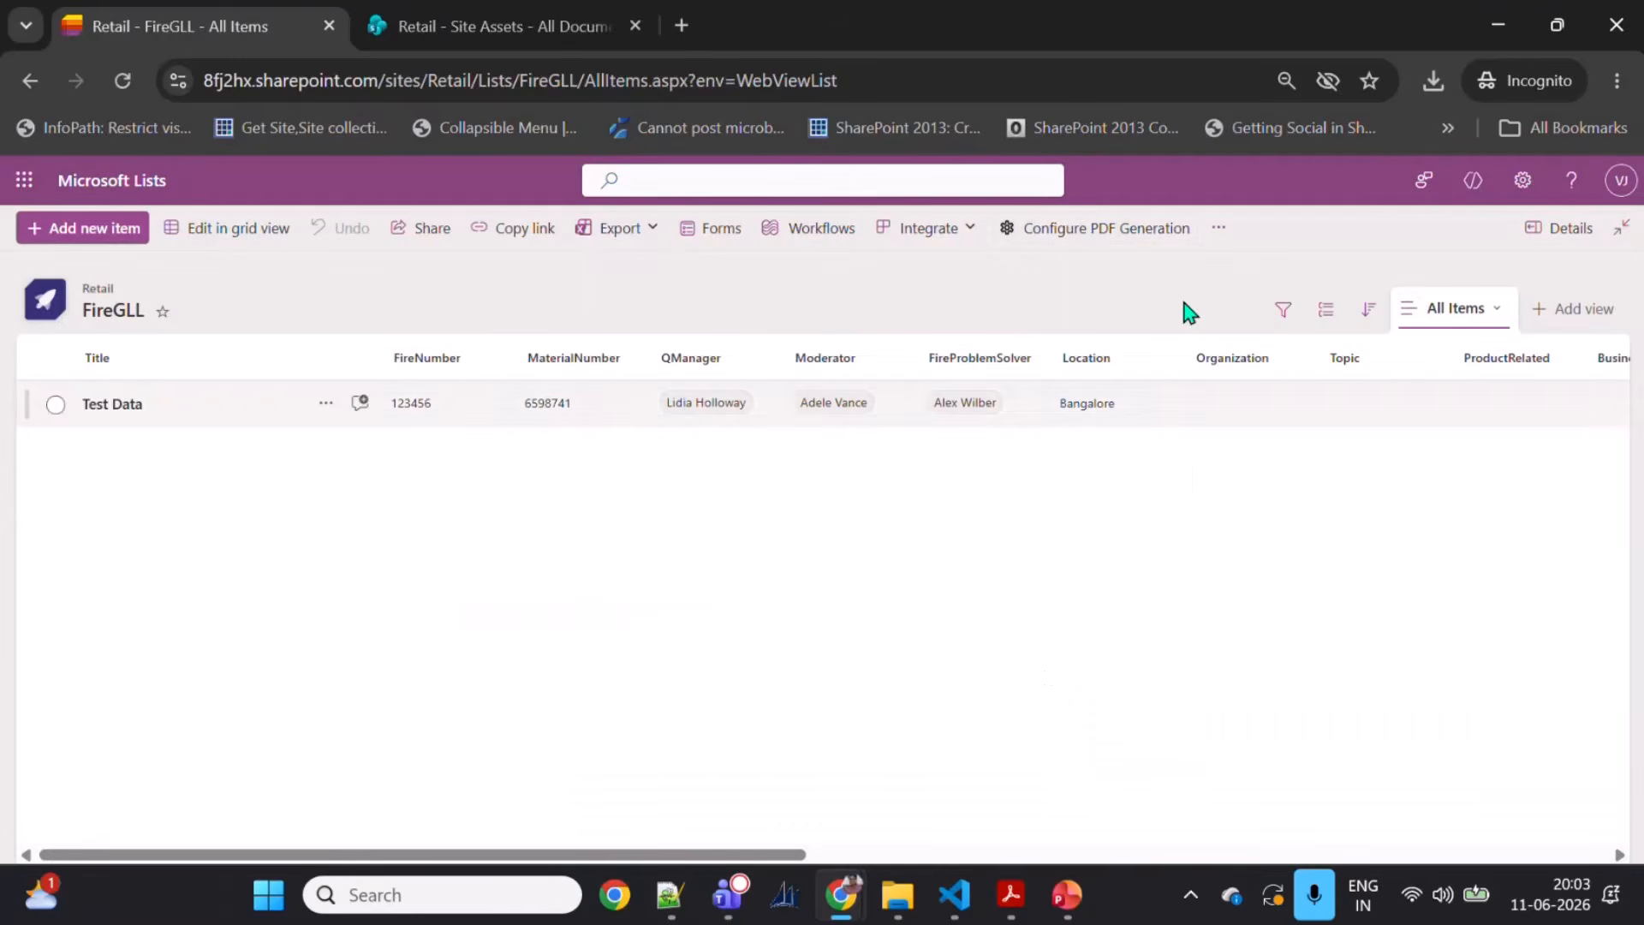
# Step: Reopen Configure PDF Generation on the FireGLL list and confirm to create the PDF templates
pyautogui.click(1097, 244)
pyautogui.click(1167, 730)
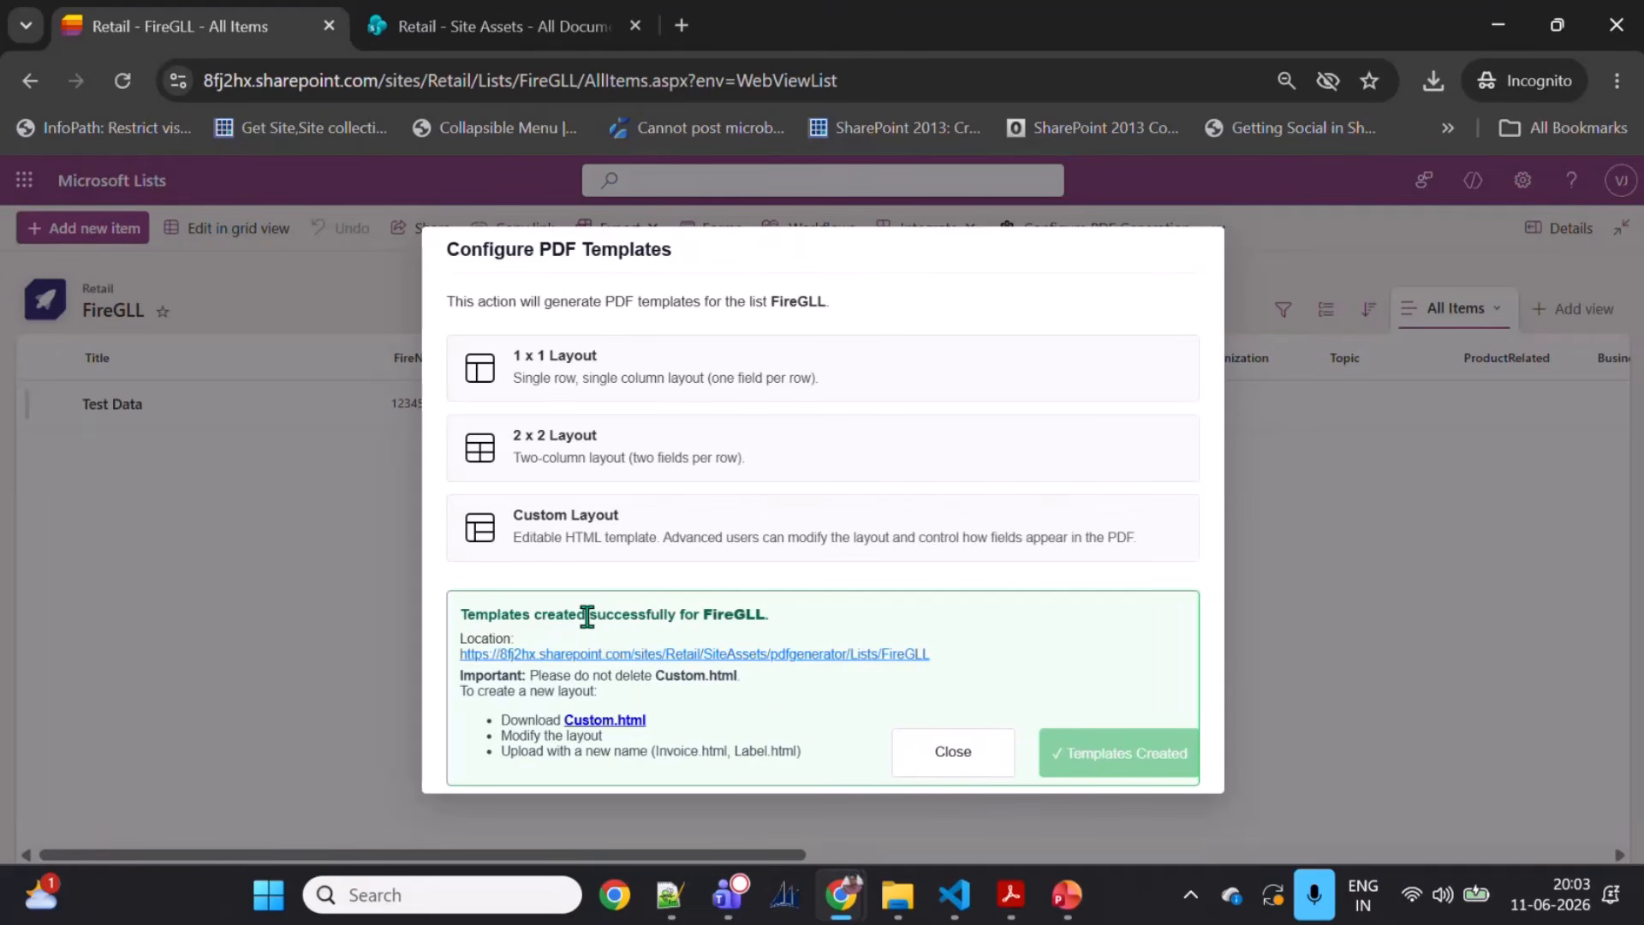
pyautogui.moveTo(510, 616); pyautogui.dragTo(753, 616)
pyautogui.doubleClick(732, 615)
pyautogui.click(260, 395)
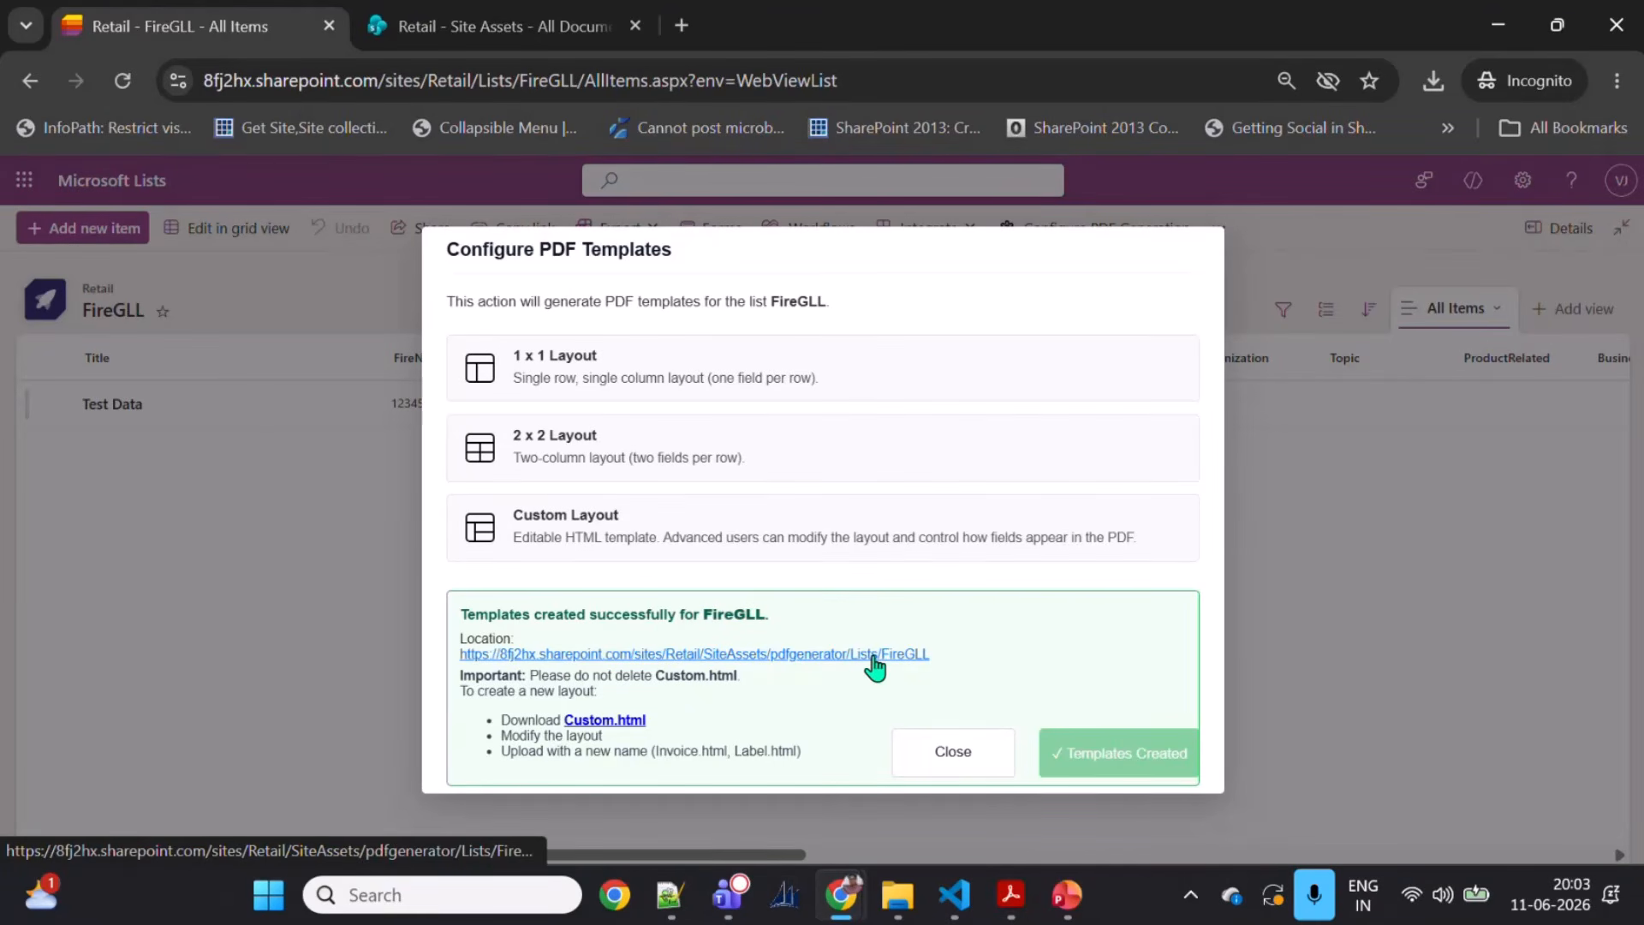
# Step: Refresh Site Assets and open pdfgenerator > Lists > FireGLL to view the generated template files
pyautogui.click(496, 29)
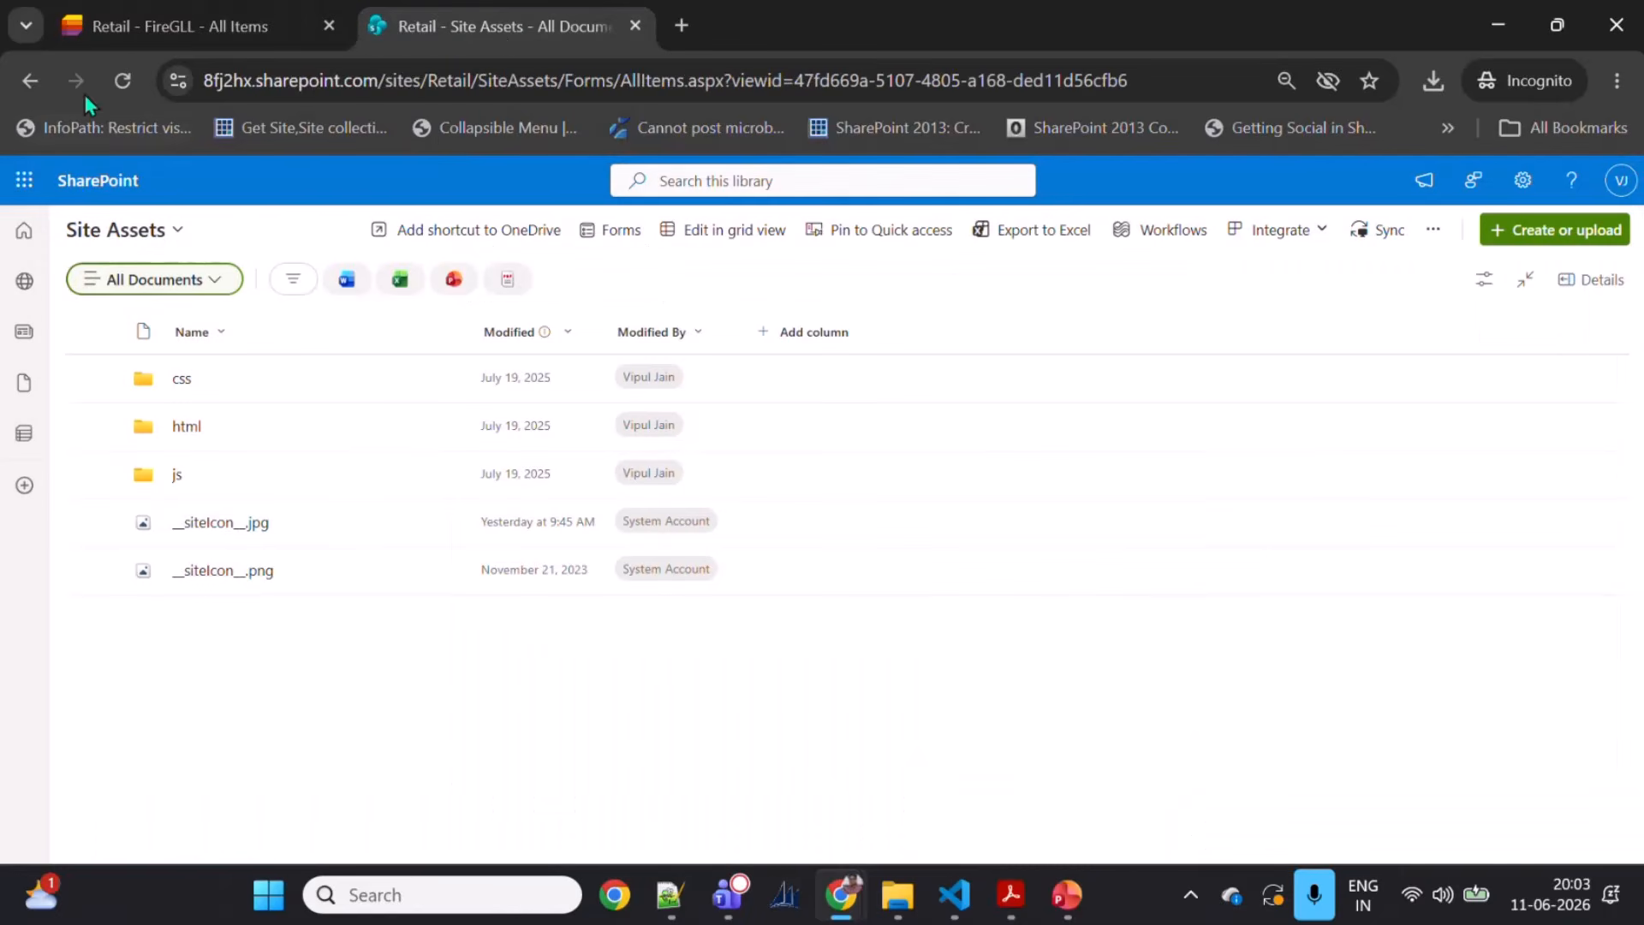
pyautogui.click(121, 81)
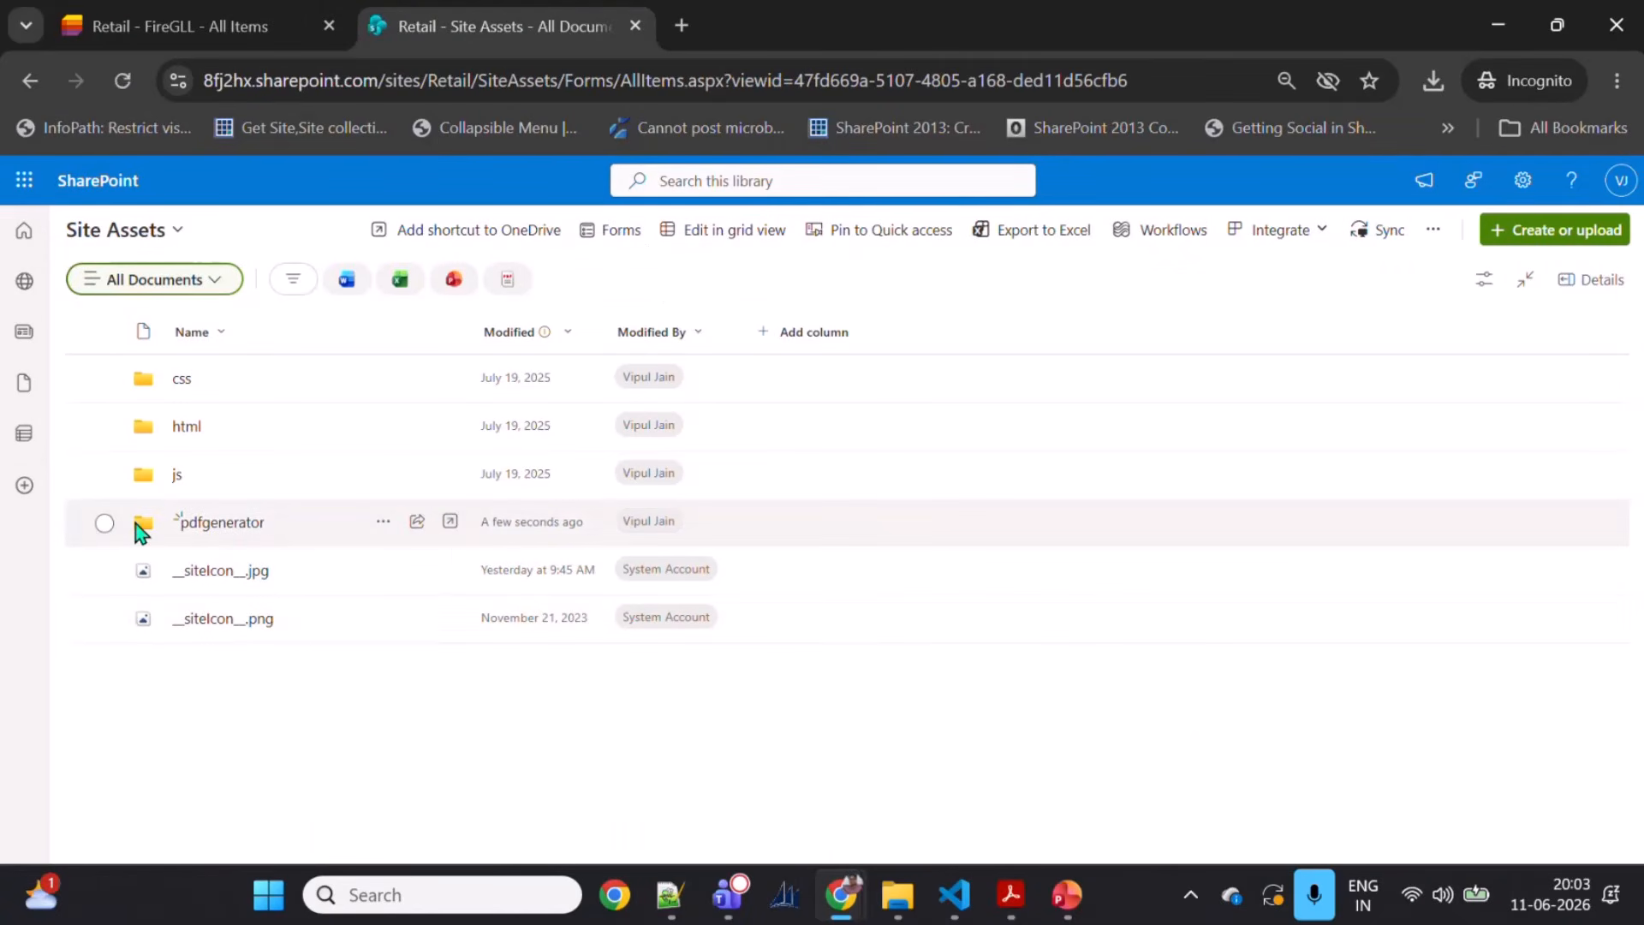
pyautogui.click(141, 527)
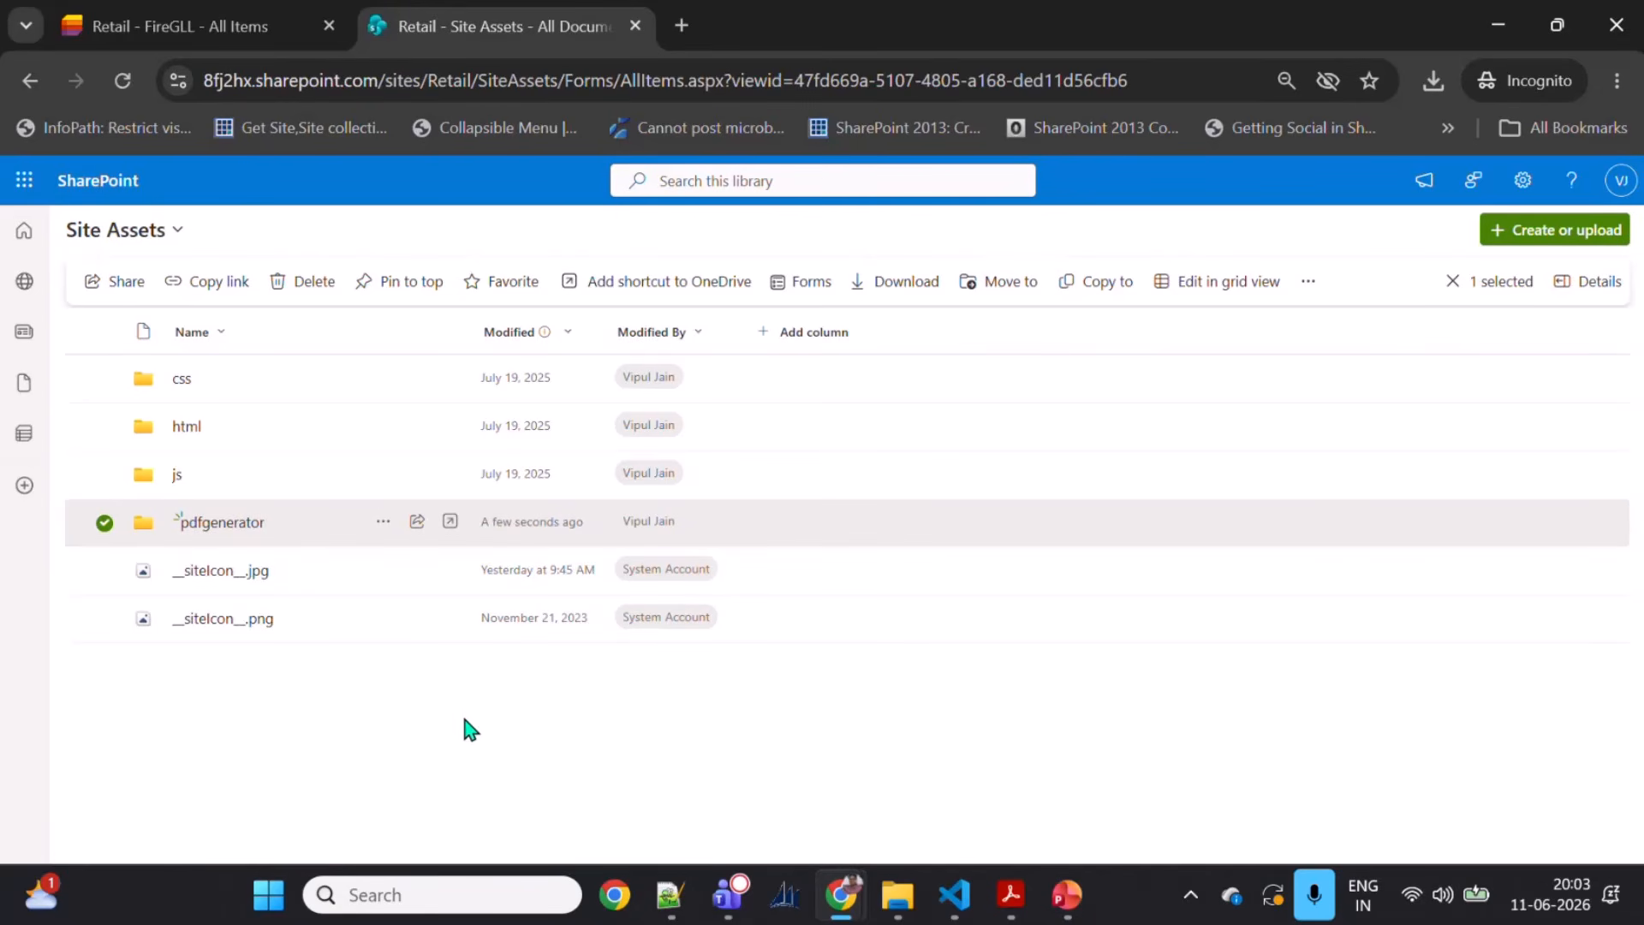
pyautogui.click(240, 522)
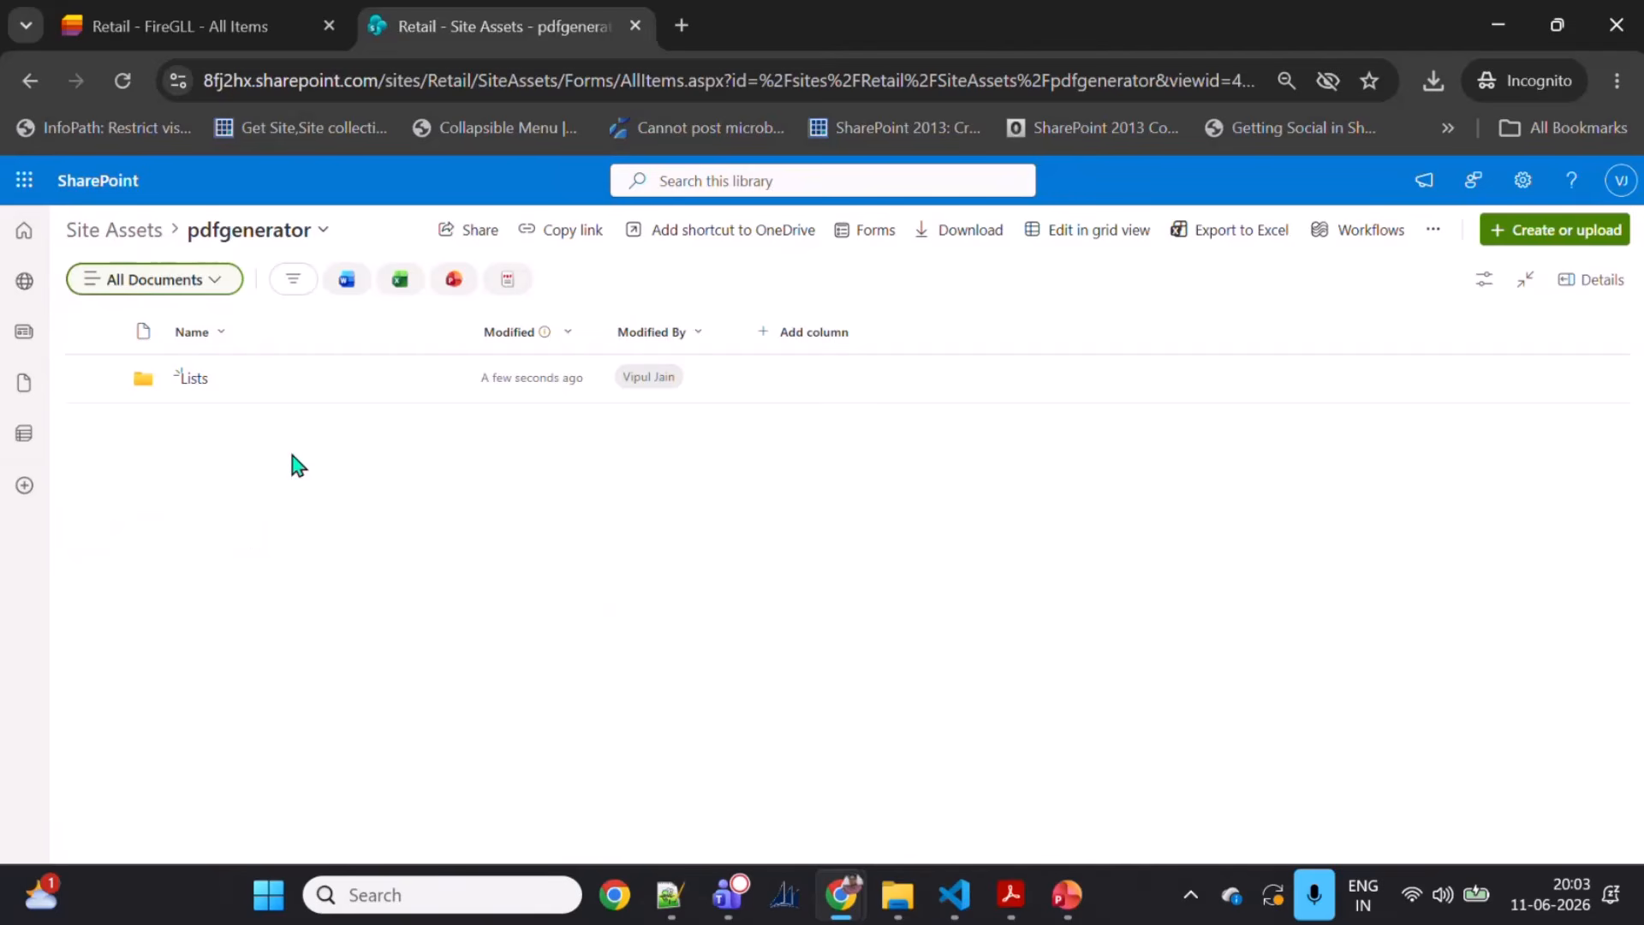
pyautogui.click(194, 379)
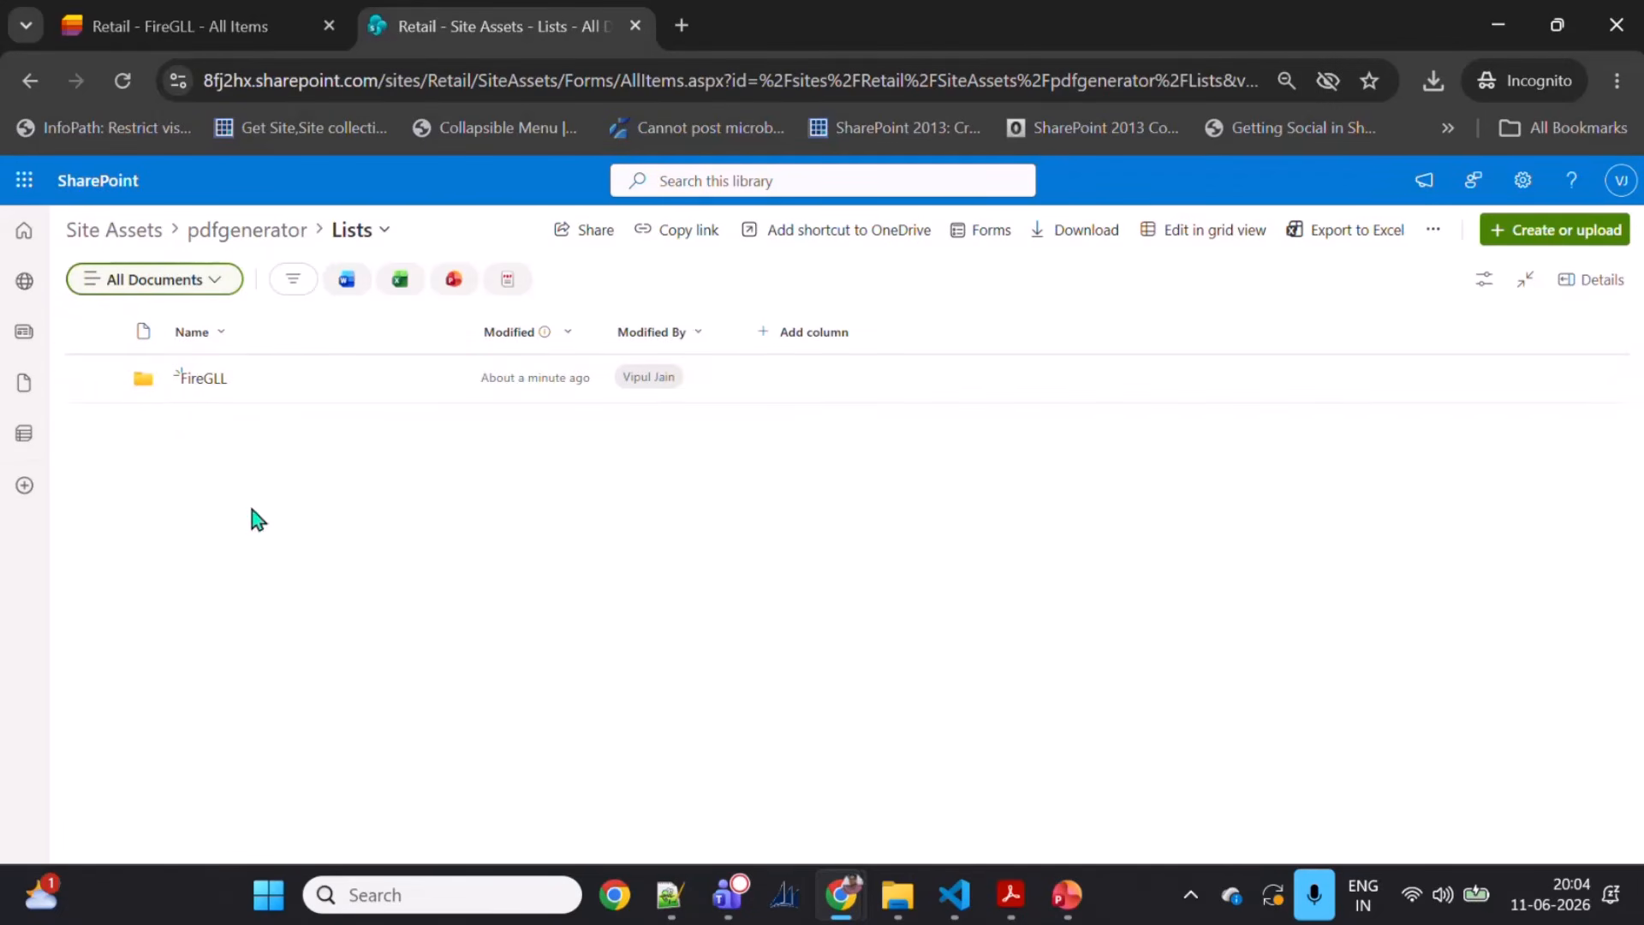
pyautogui.click(206, 380)
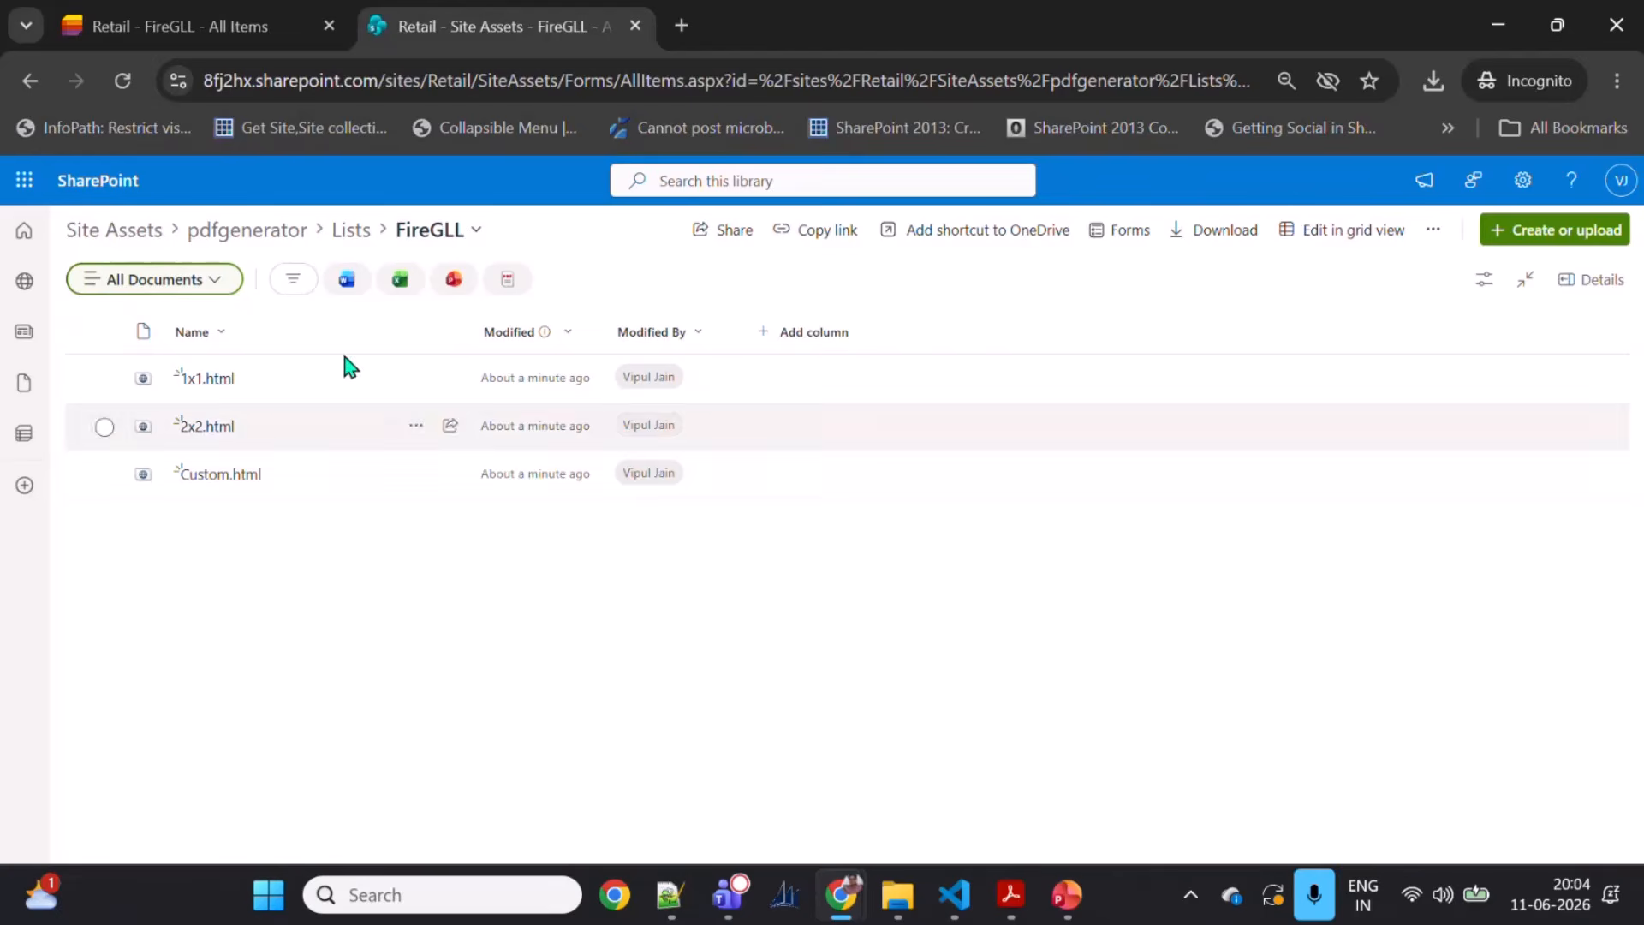
# Step: Close the template configuration dialog and reload the FireGLL list page
pyautogui.click(239, 24)
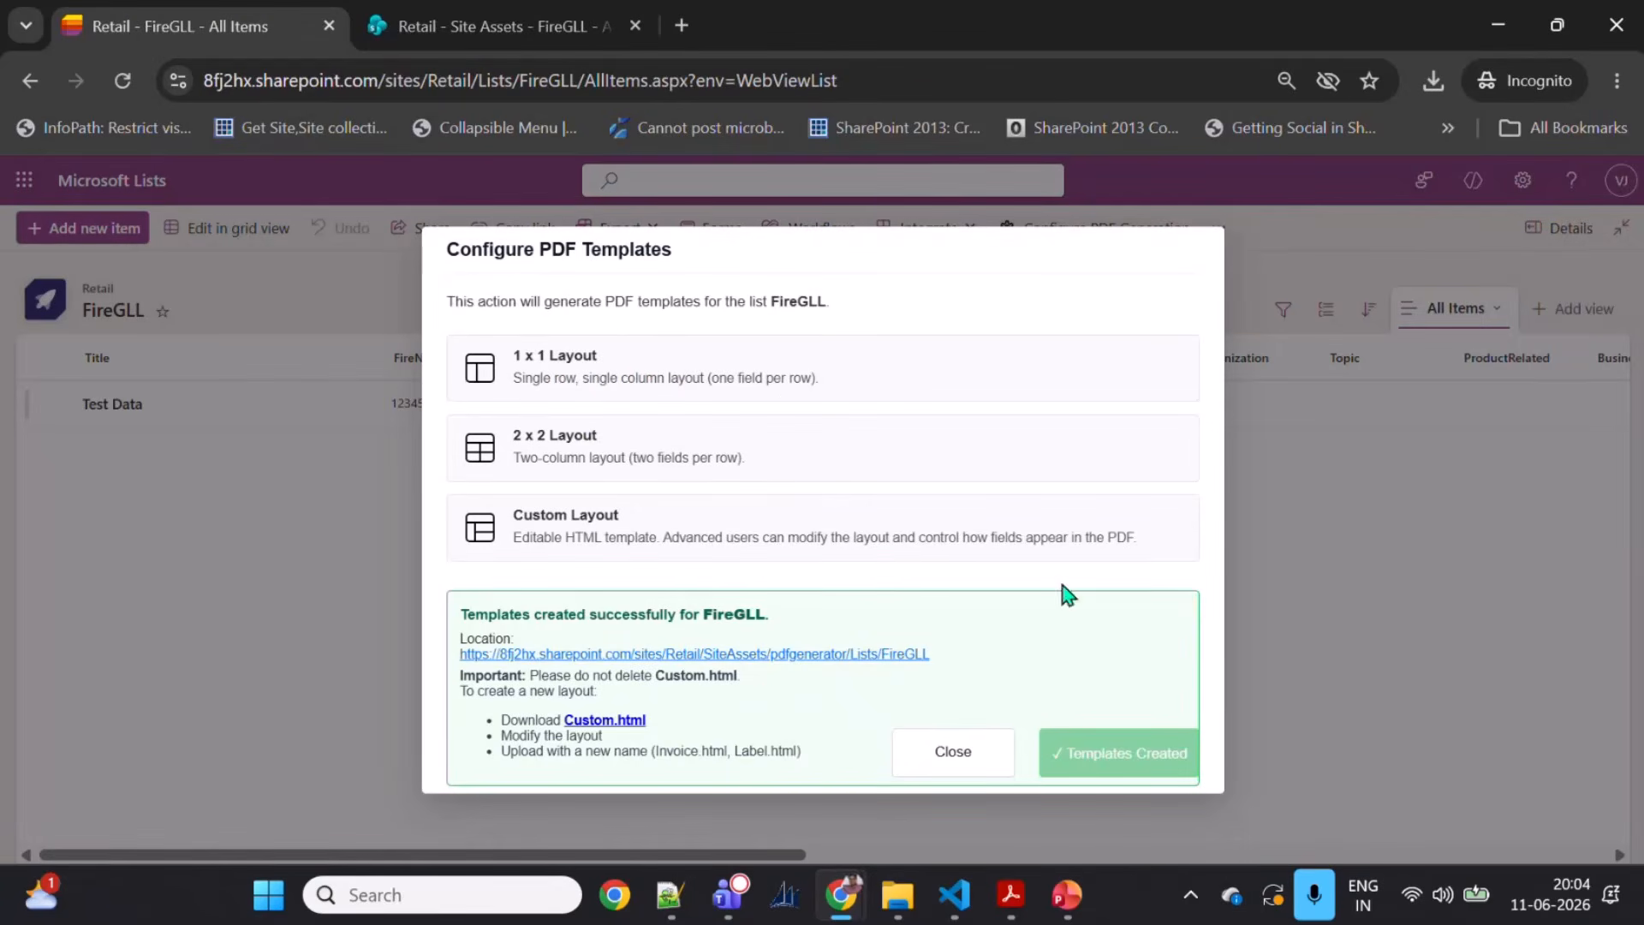
pyautogui.click(965, 753)
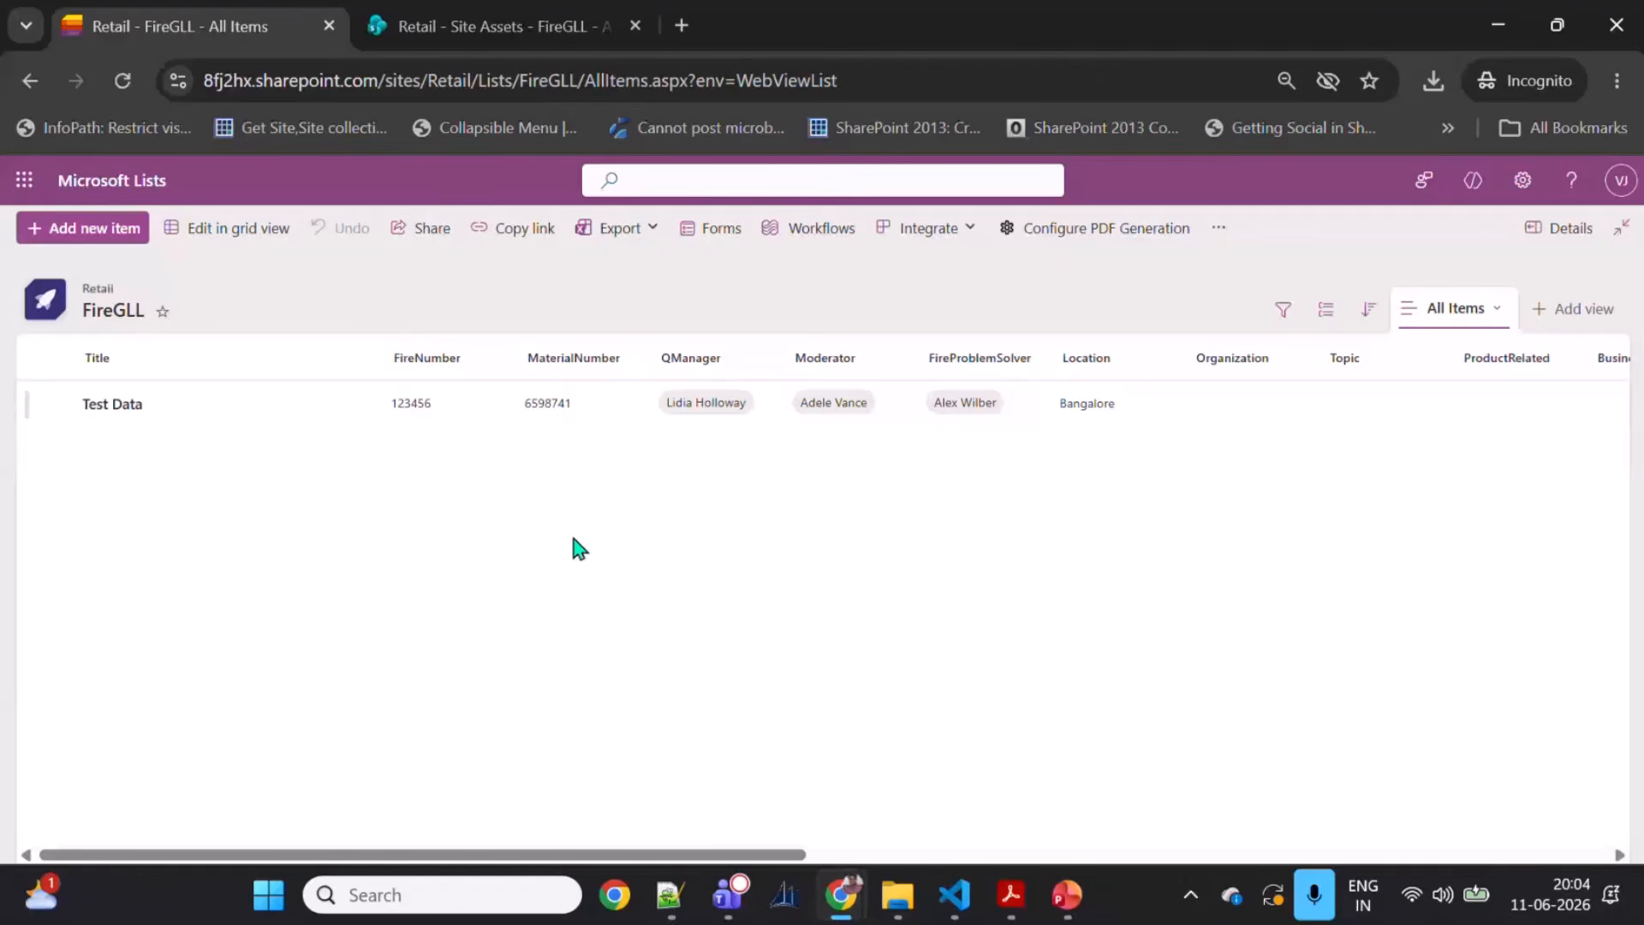
pyautogui.click(428, 81)
pyautogui.press('Return')
# Step: Select the Test Data item and open Print To PDF for it
pyautogui.click(55, 404)
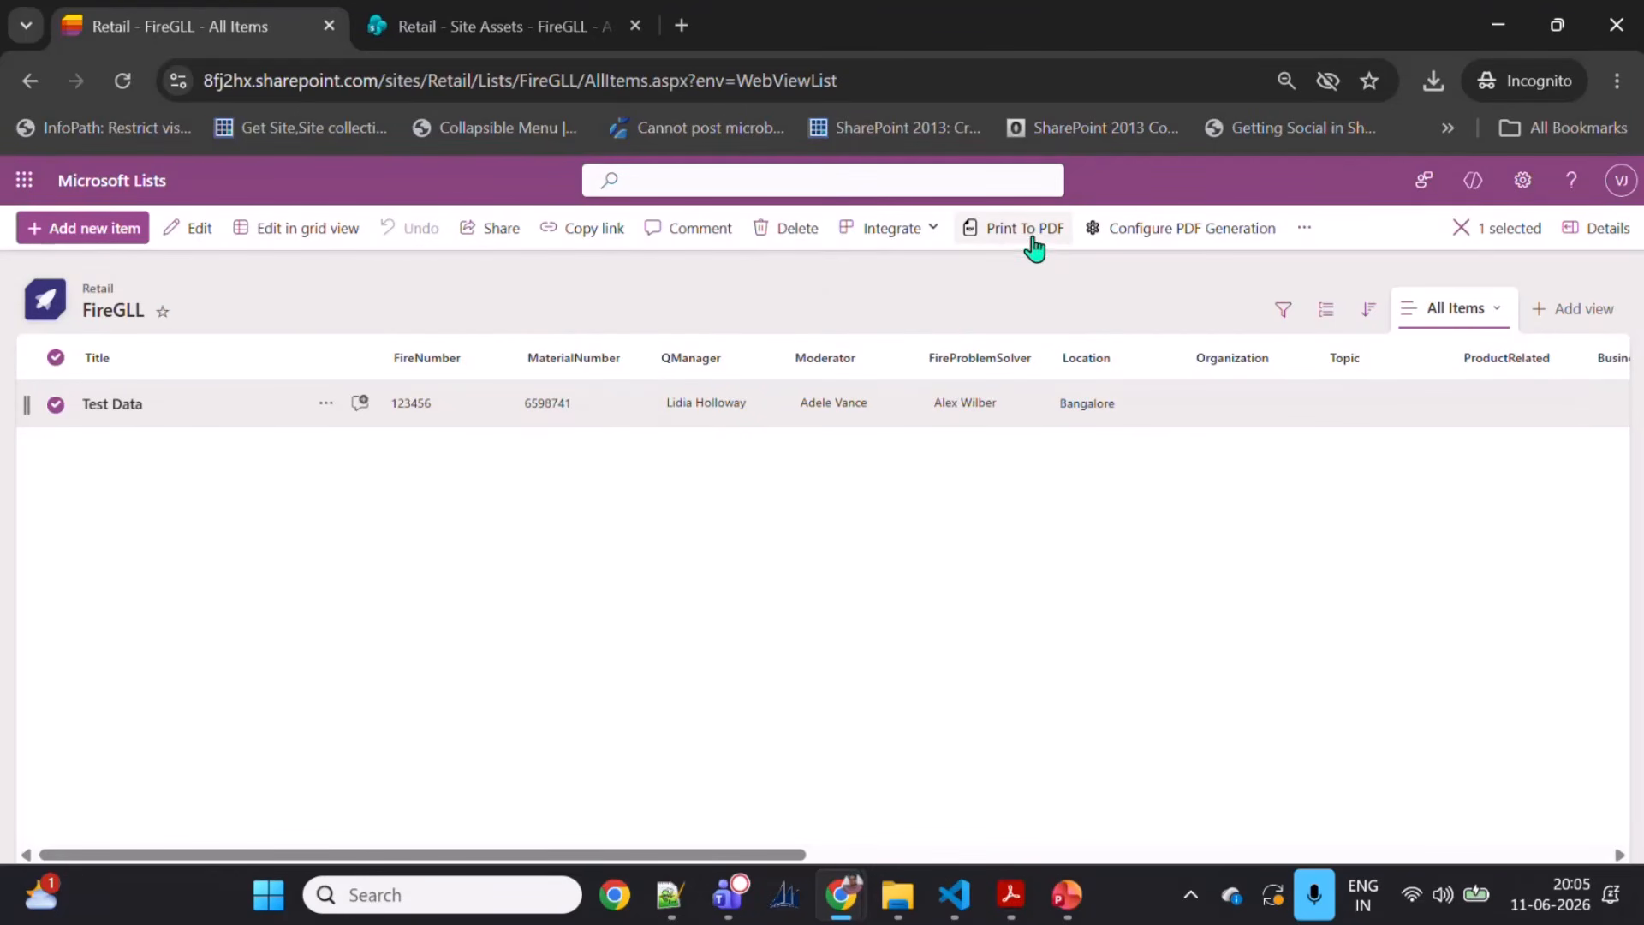
pyautogui.click(55, 404)
pyautogui.click(51, 418)
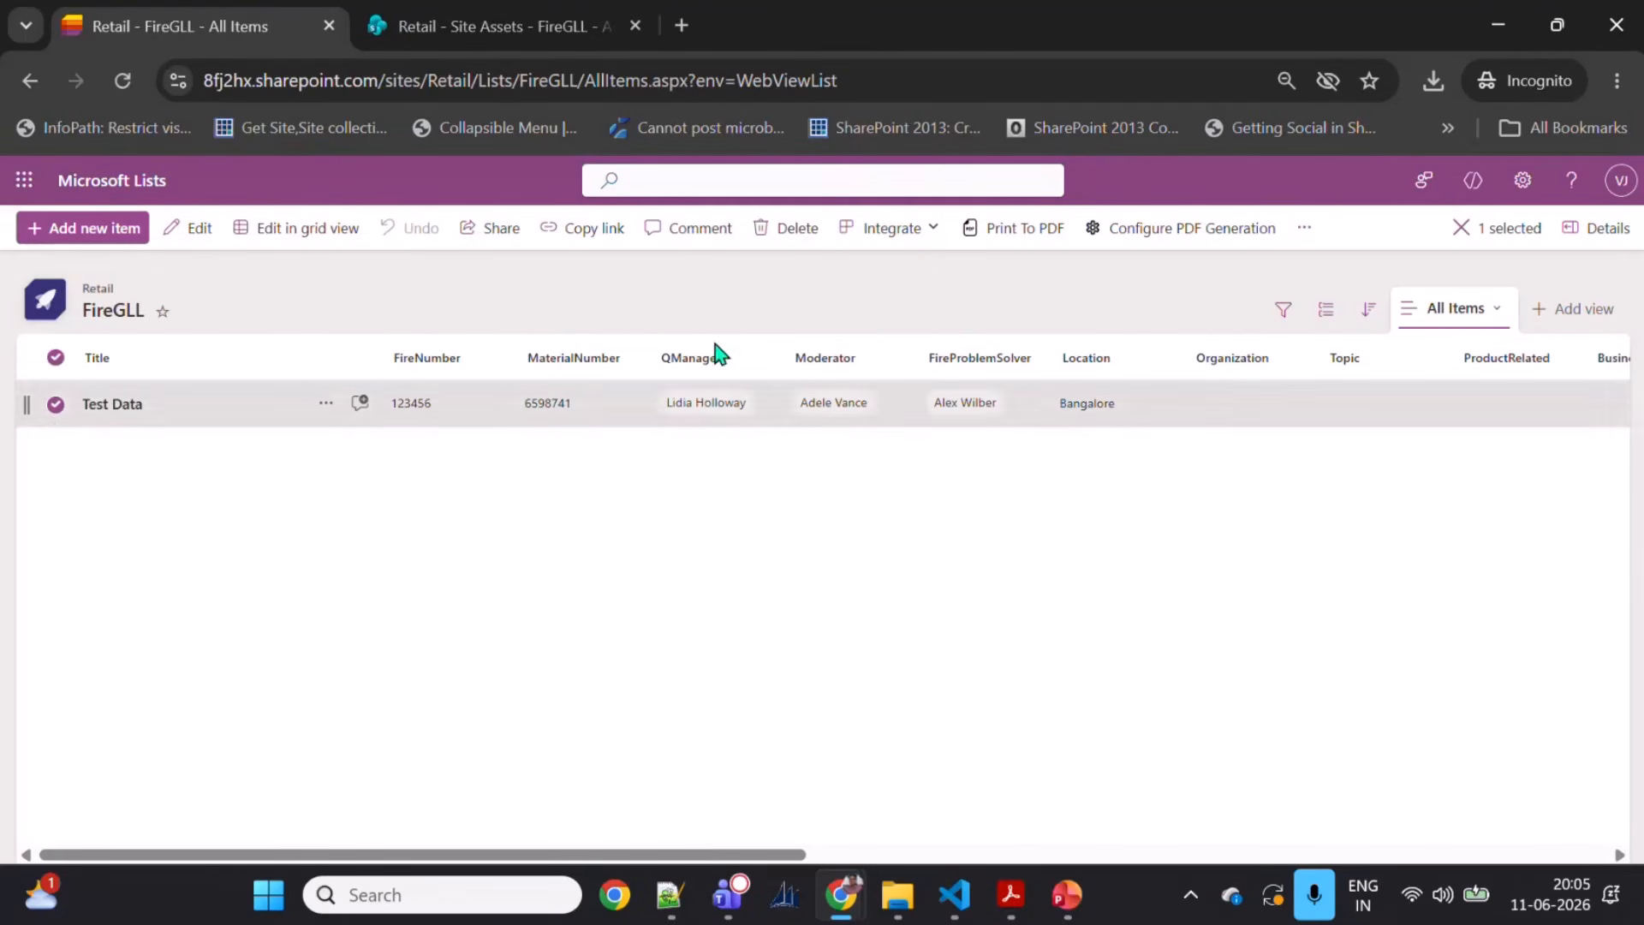
pyautogui.click(1010, 238)
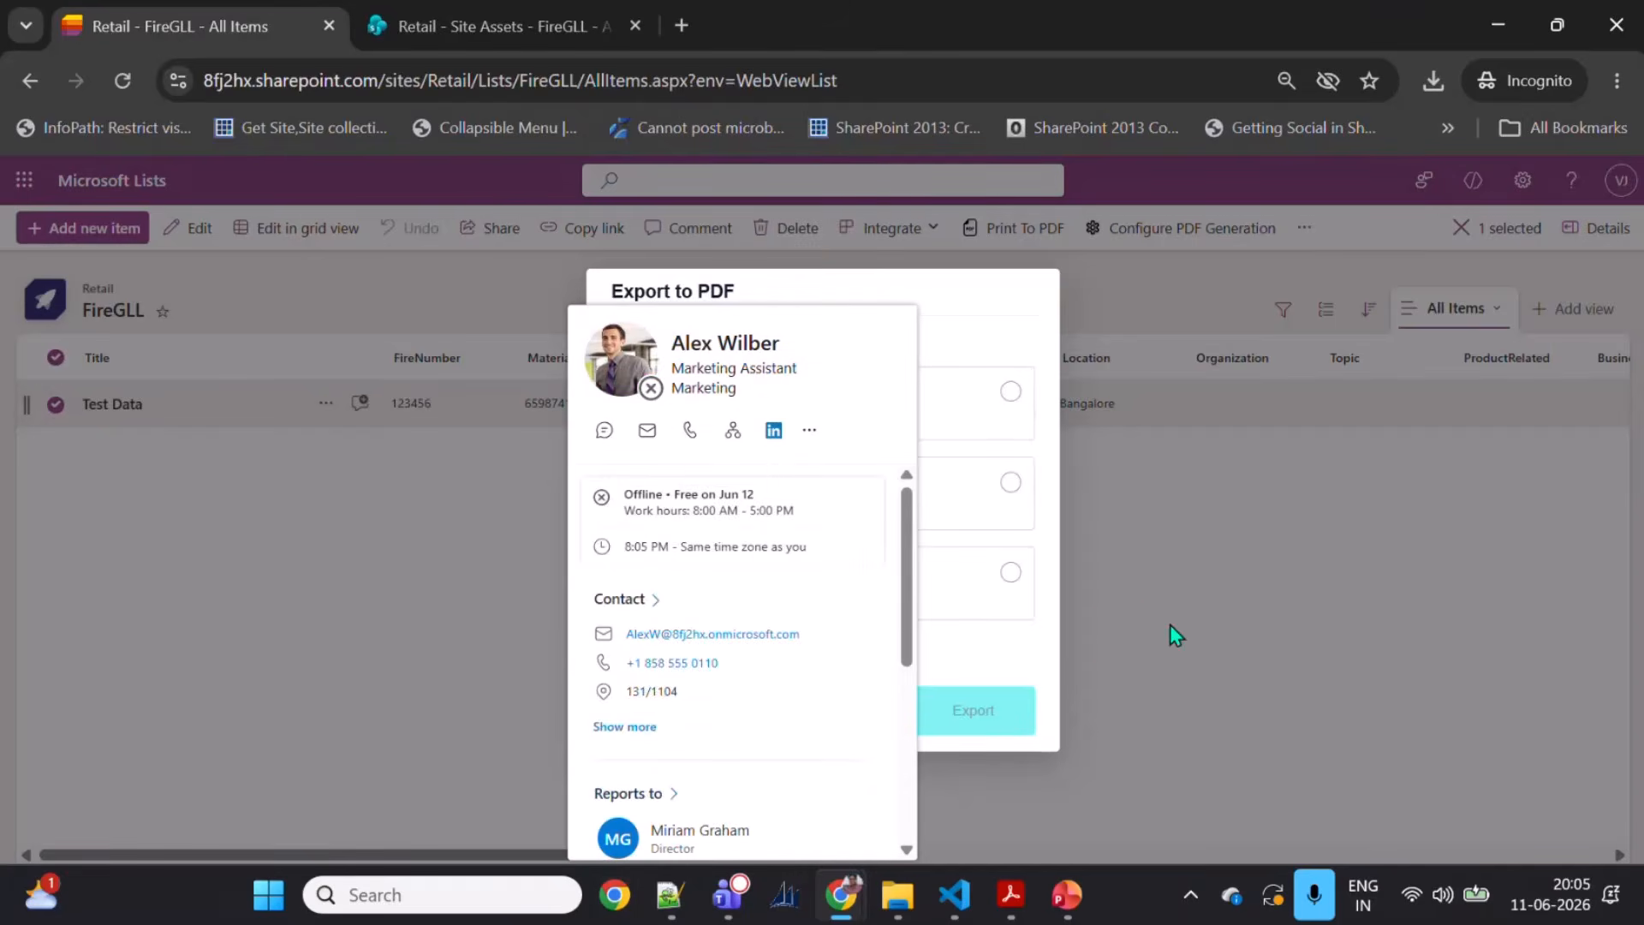
# Step: Choose the 2x2 layout in the Export to PDF dialog after reviewing the included columns
pyautogui.click(997, 586)
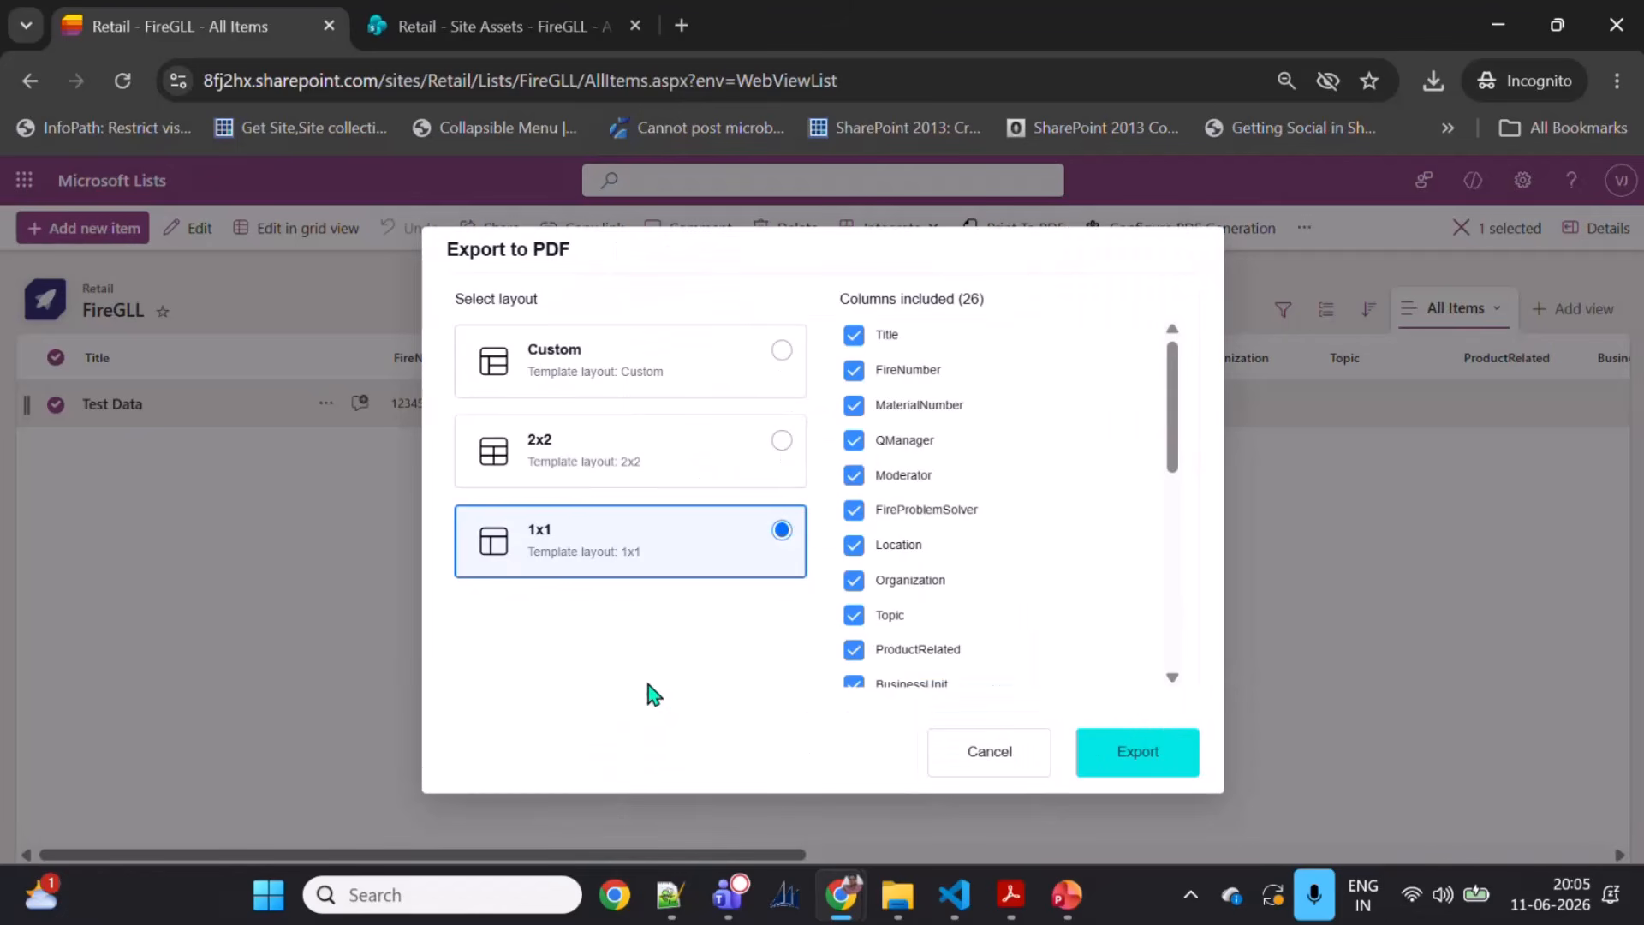
pyautogui.scroll(-6, 1039, 376)
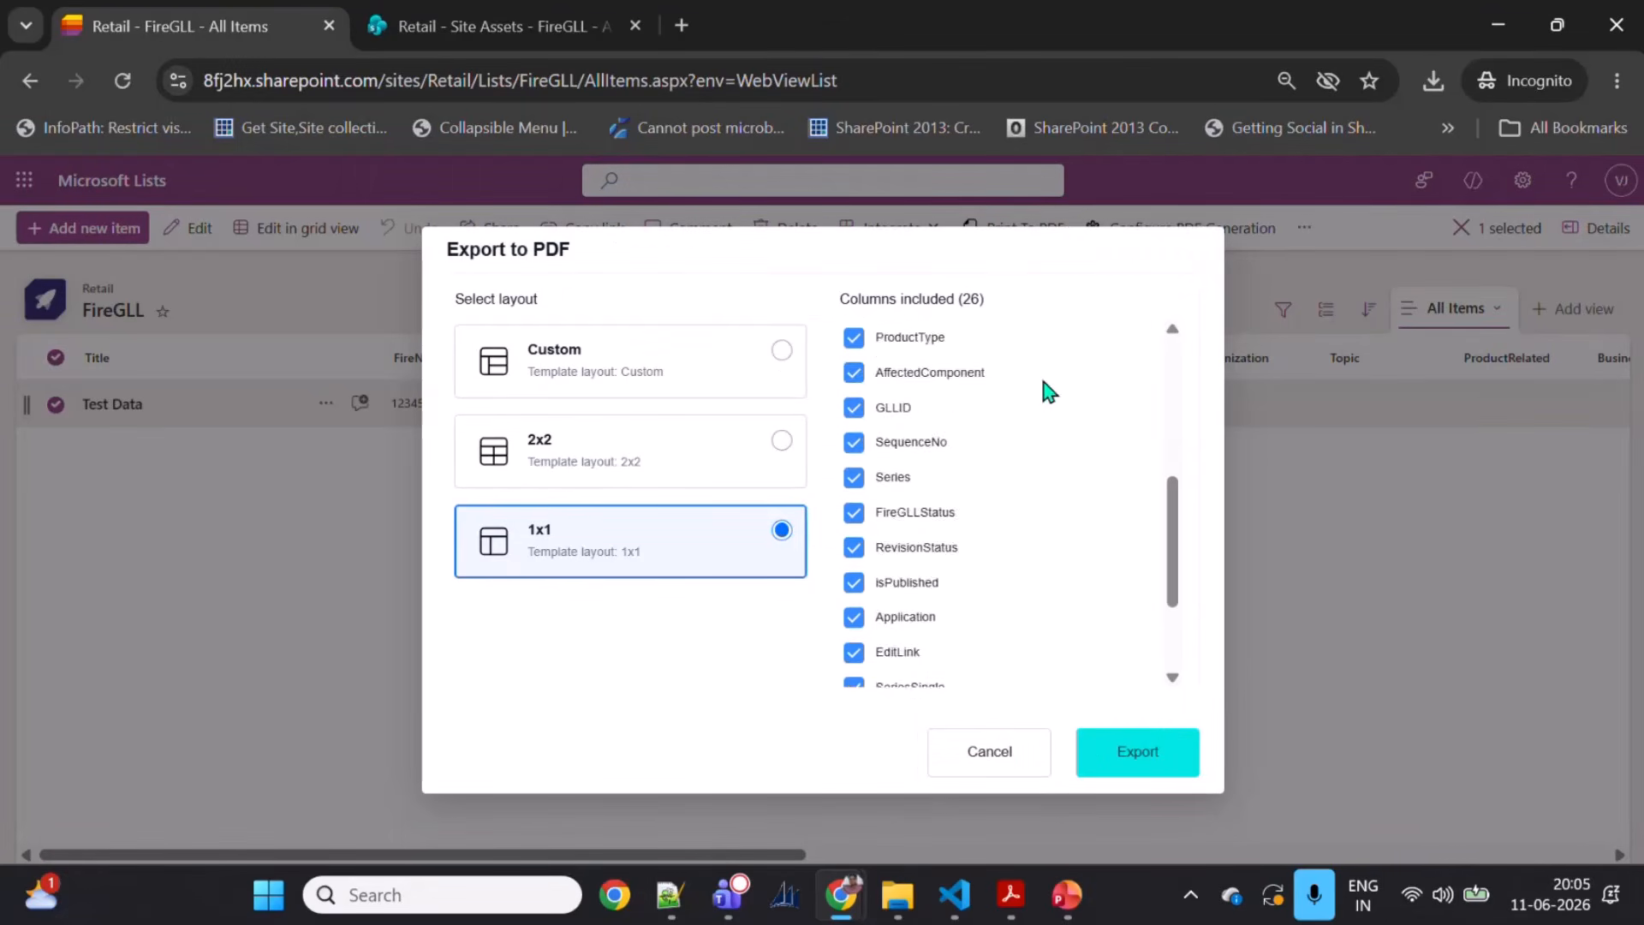
pyautogui.scroll(6, 999, 423)
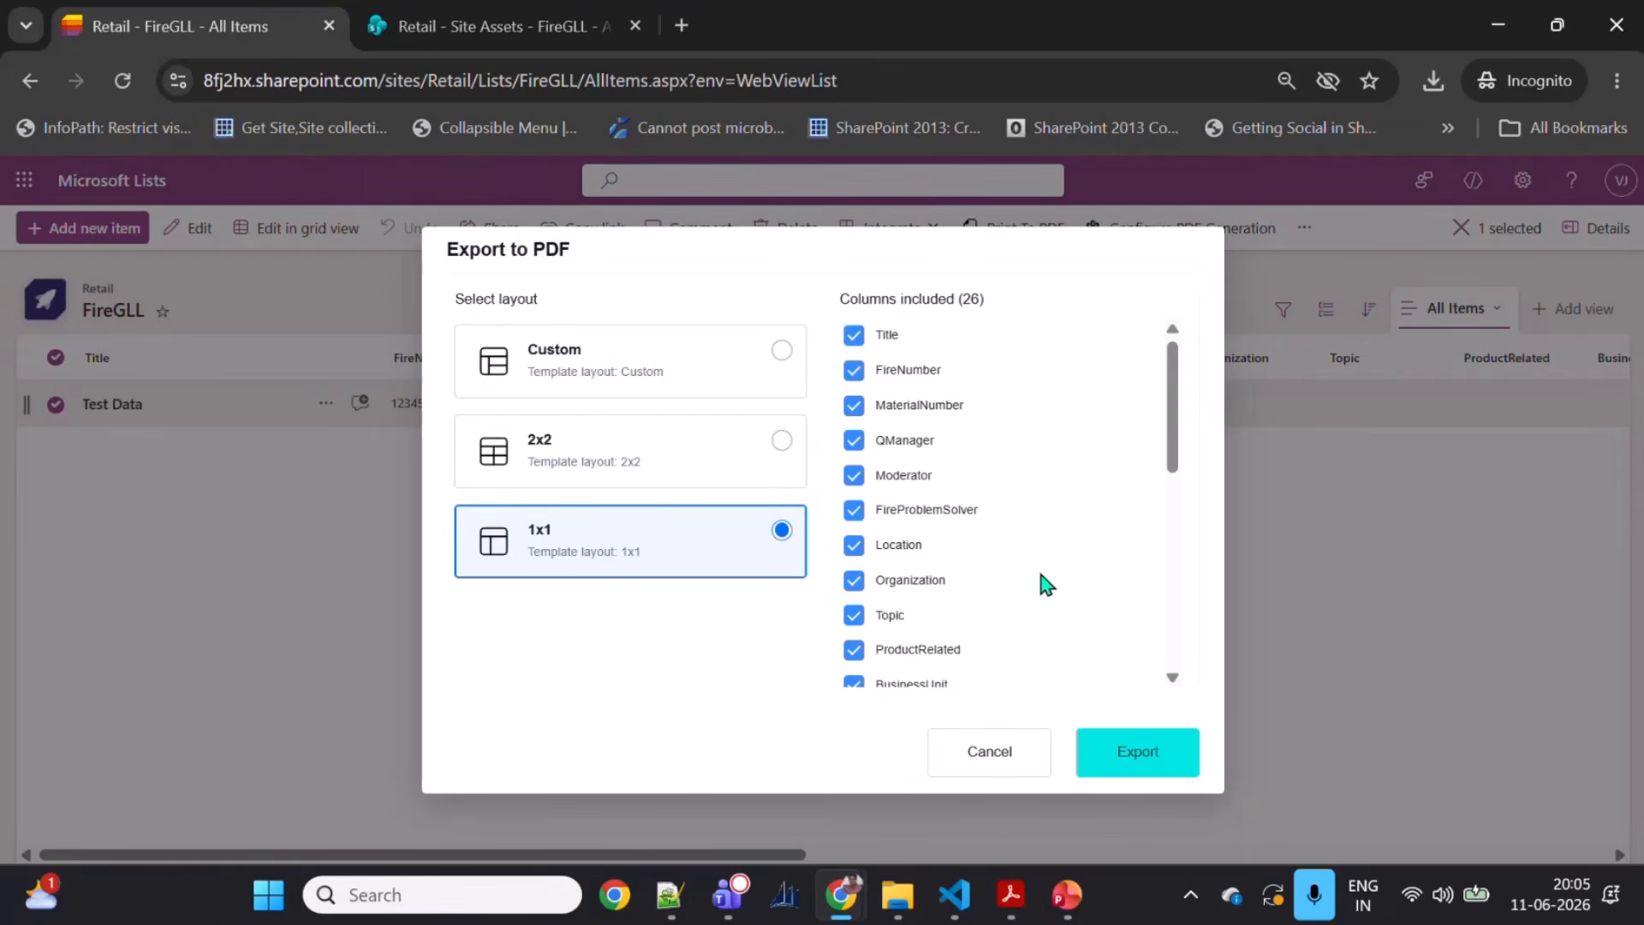
pyautogui.click(560, 471)
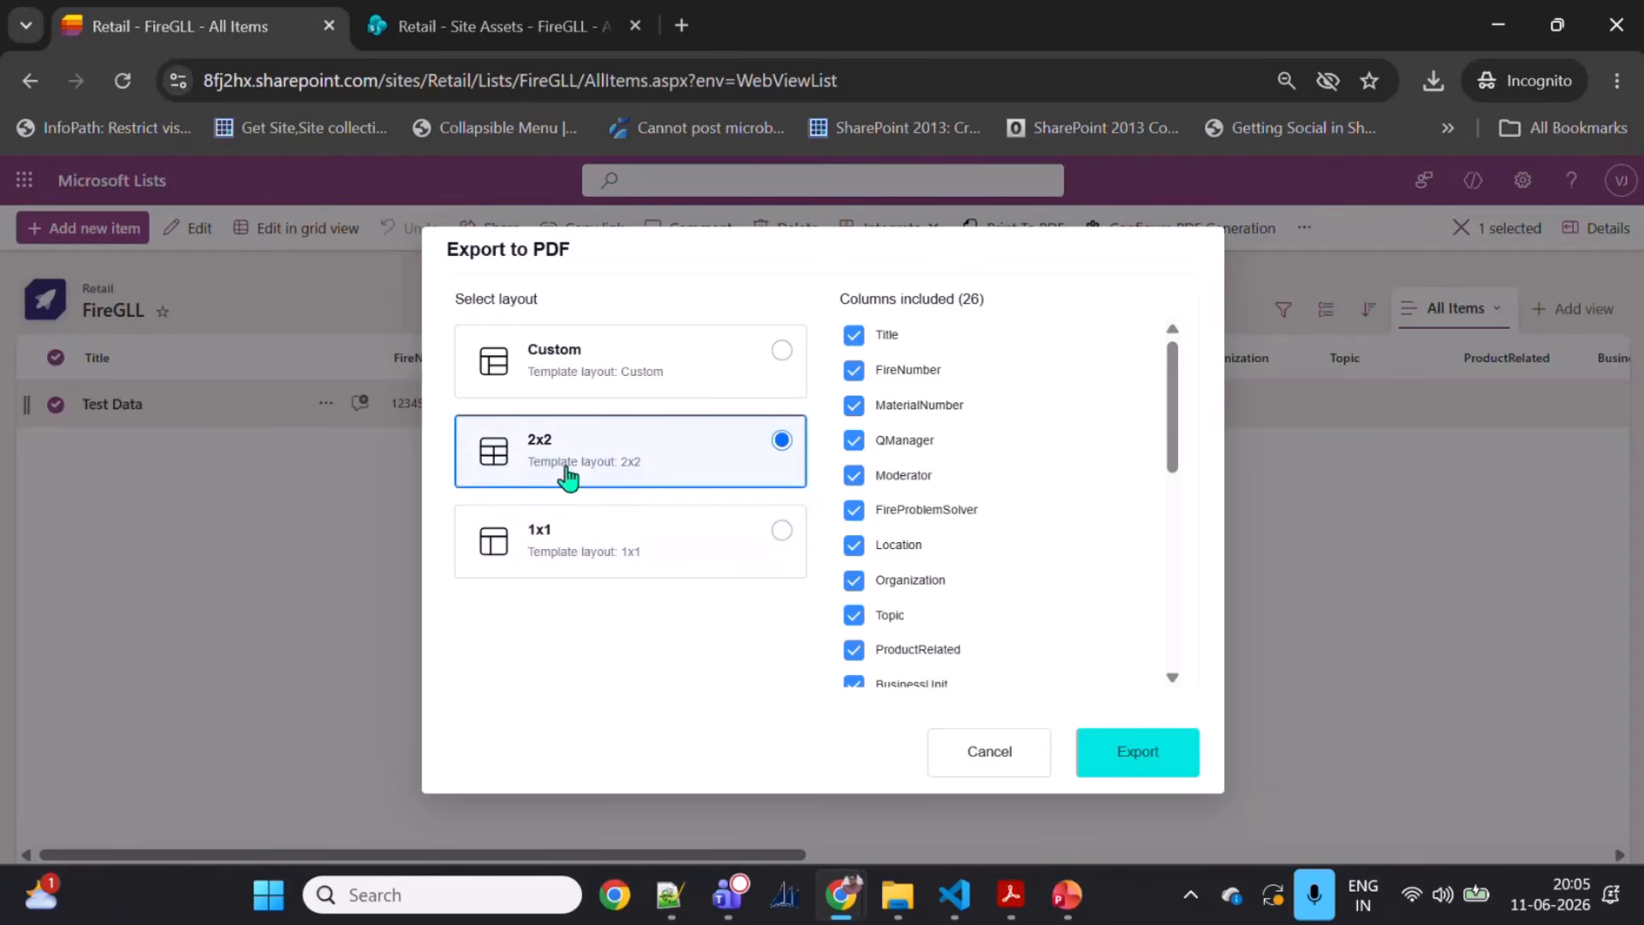
# Step: Recheck the layout choice, keeping 2x2, and scroll through the columns included in the export
pyautogui.click(642, 386)
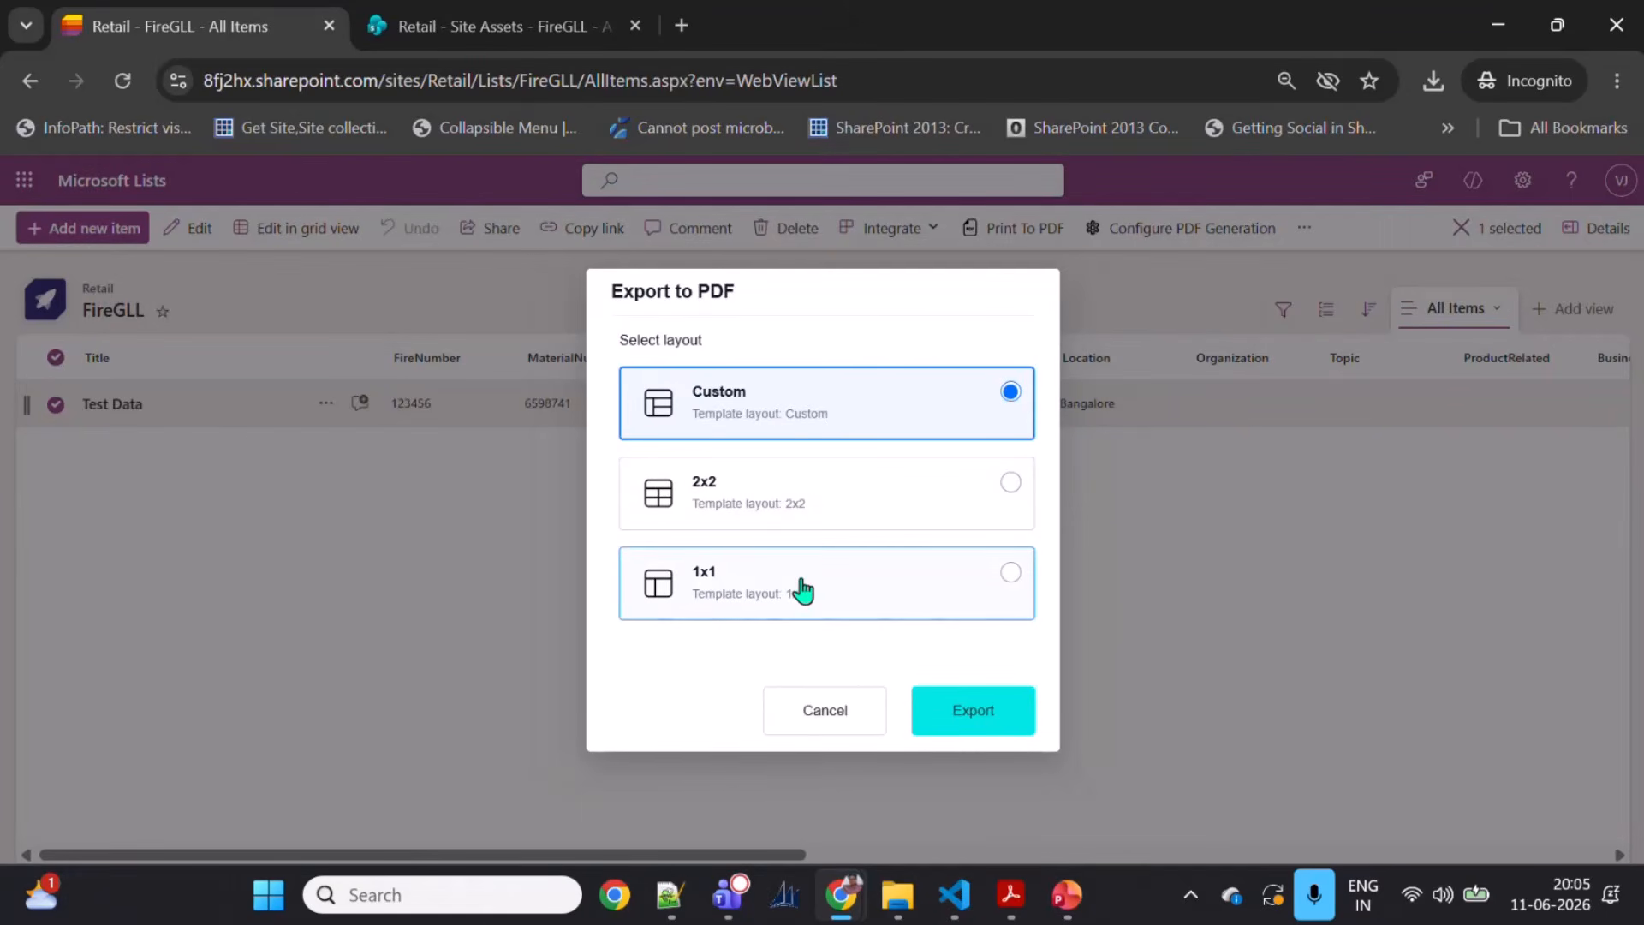
pyautogui.click(801, 484)
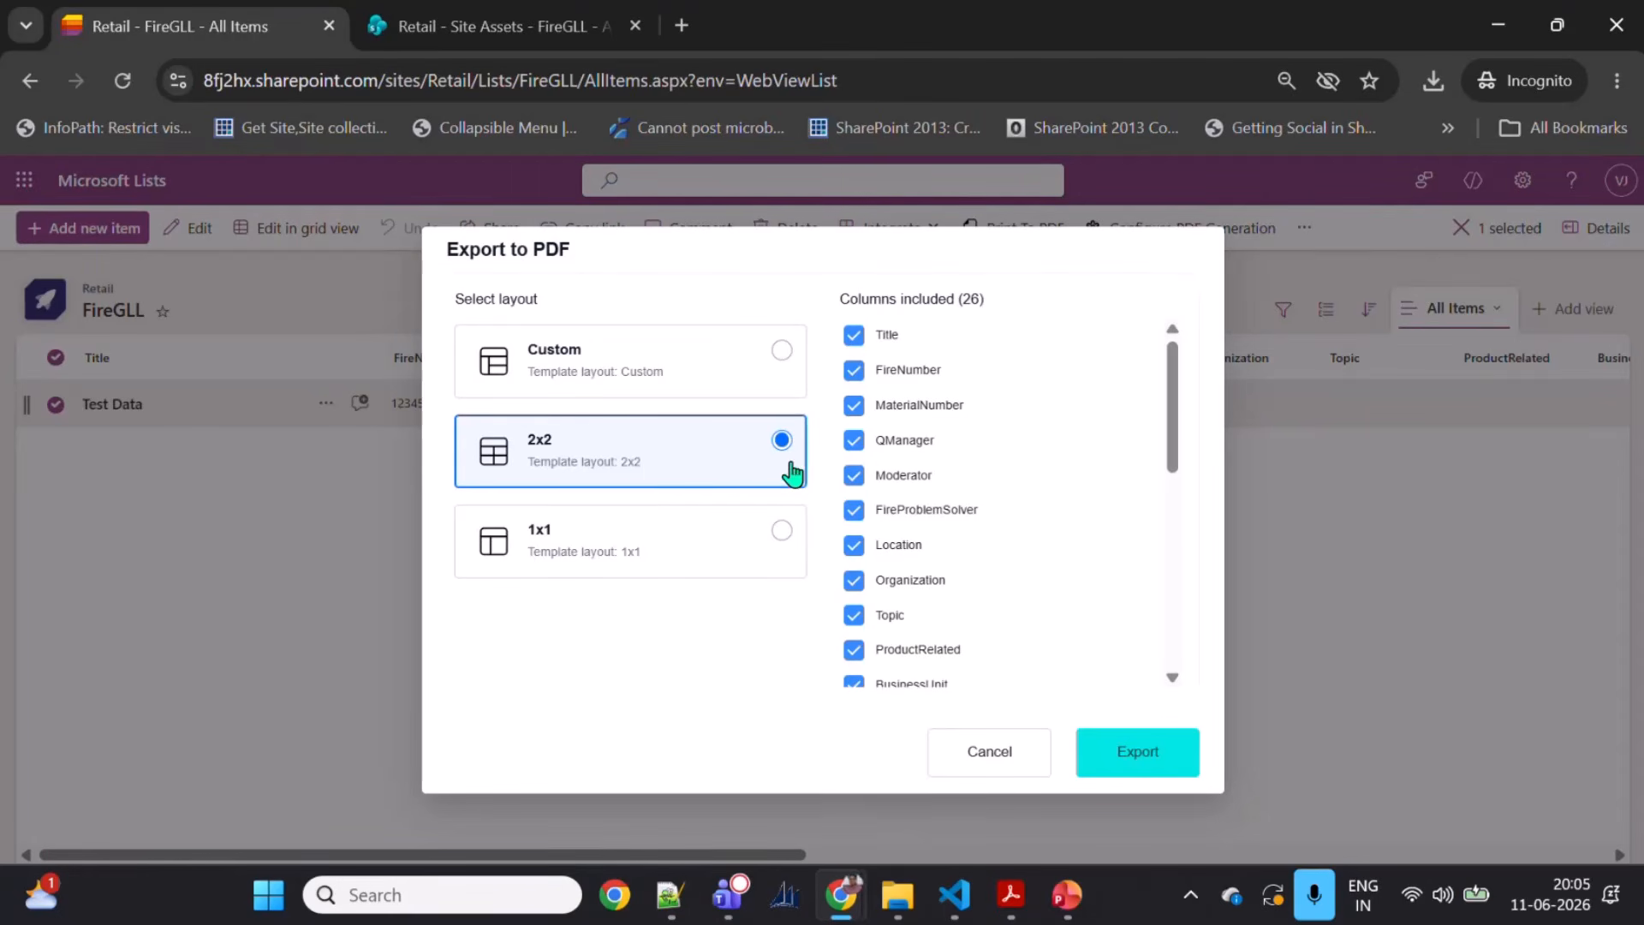
pyautogui.scroll(-5, 987, 448)
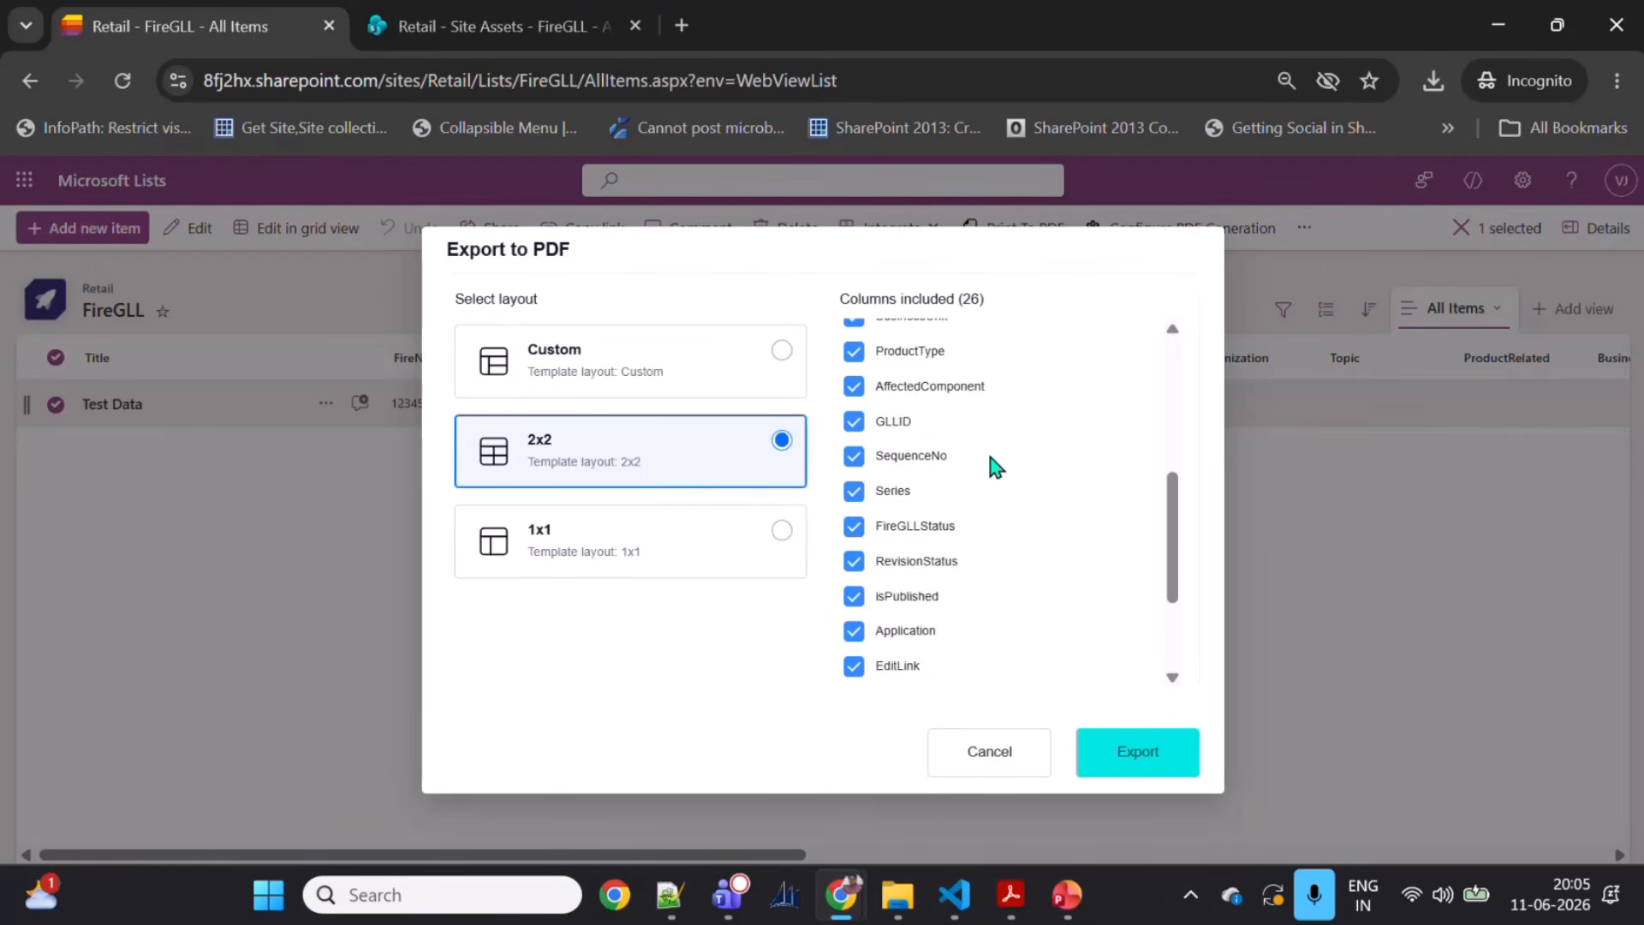
pyautogui.scroll(-1, 996, 555)
pyautogui.scroll(6, 998, 553)
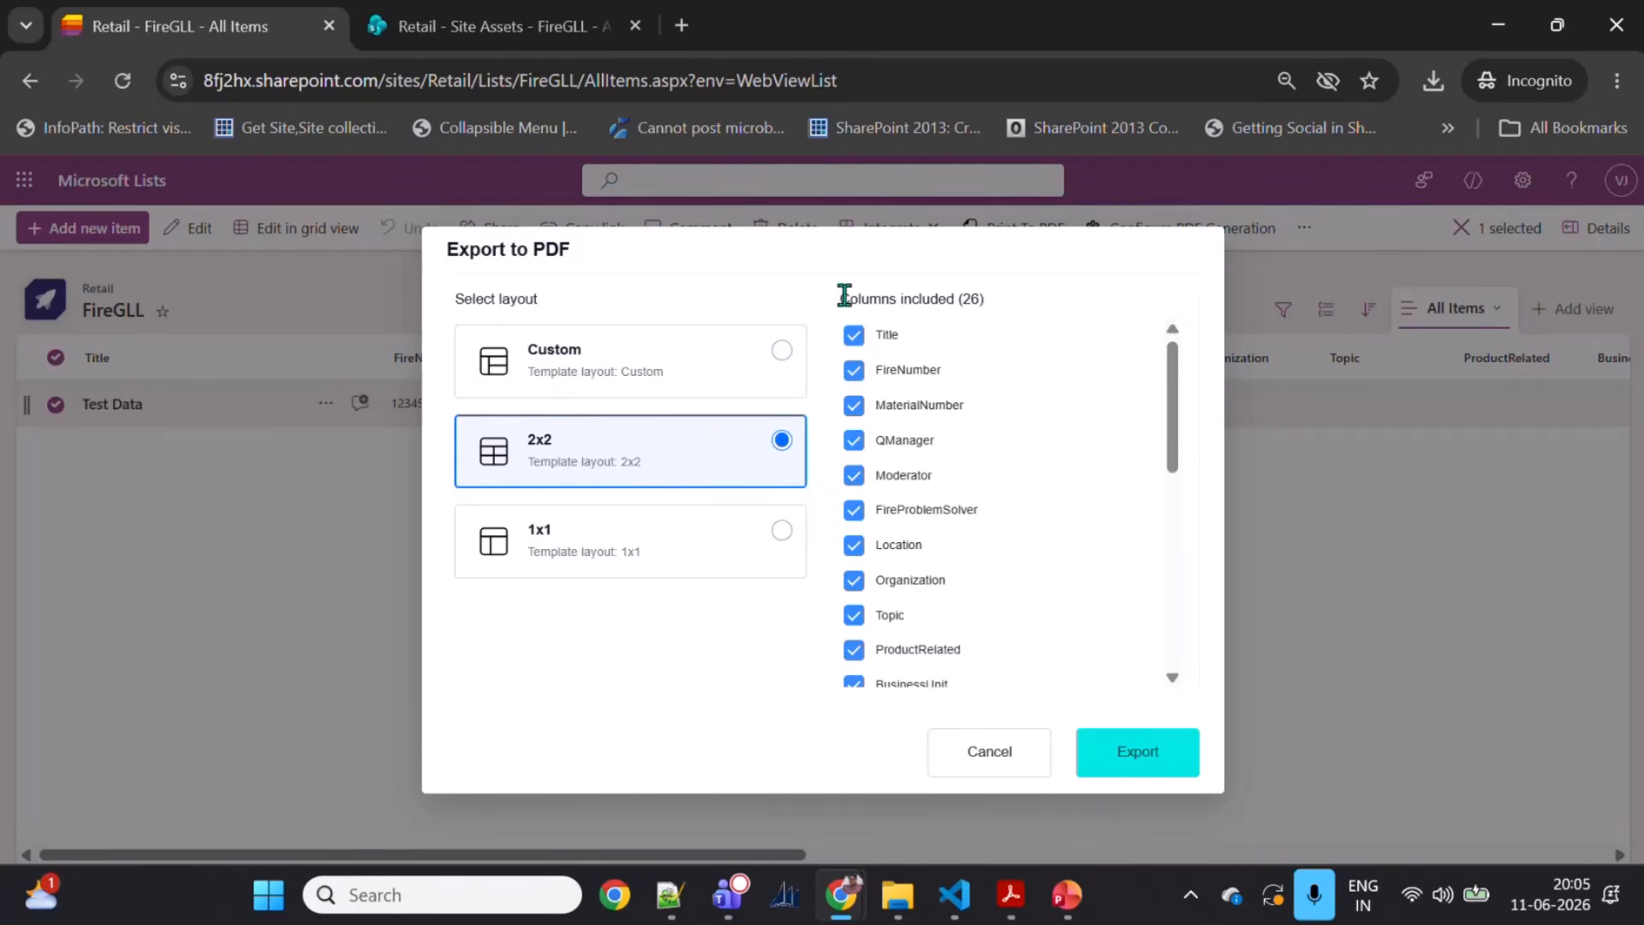
pyautogui.moveTo(839, 297); pyautogui.dragTo(936, 311)
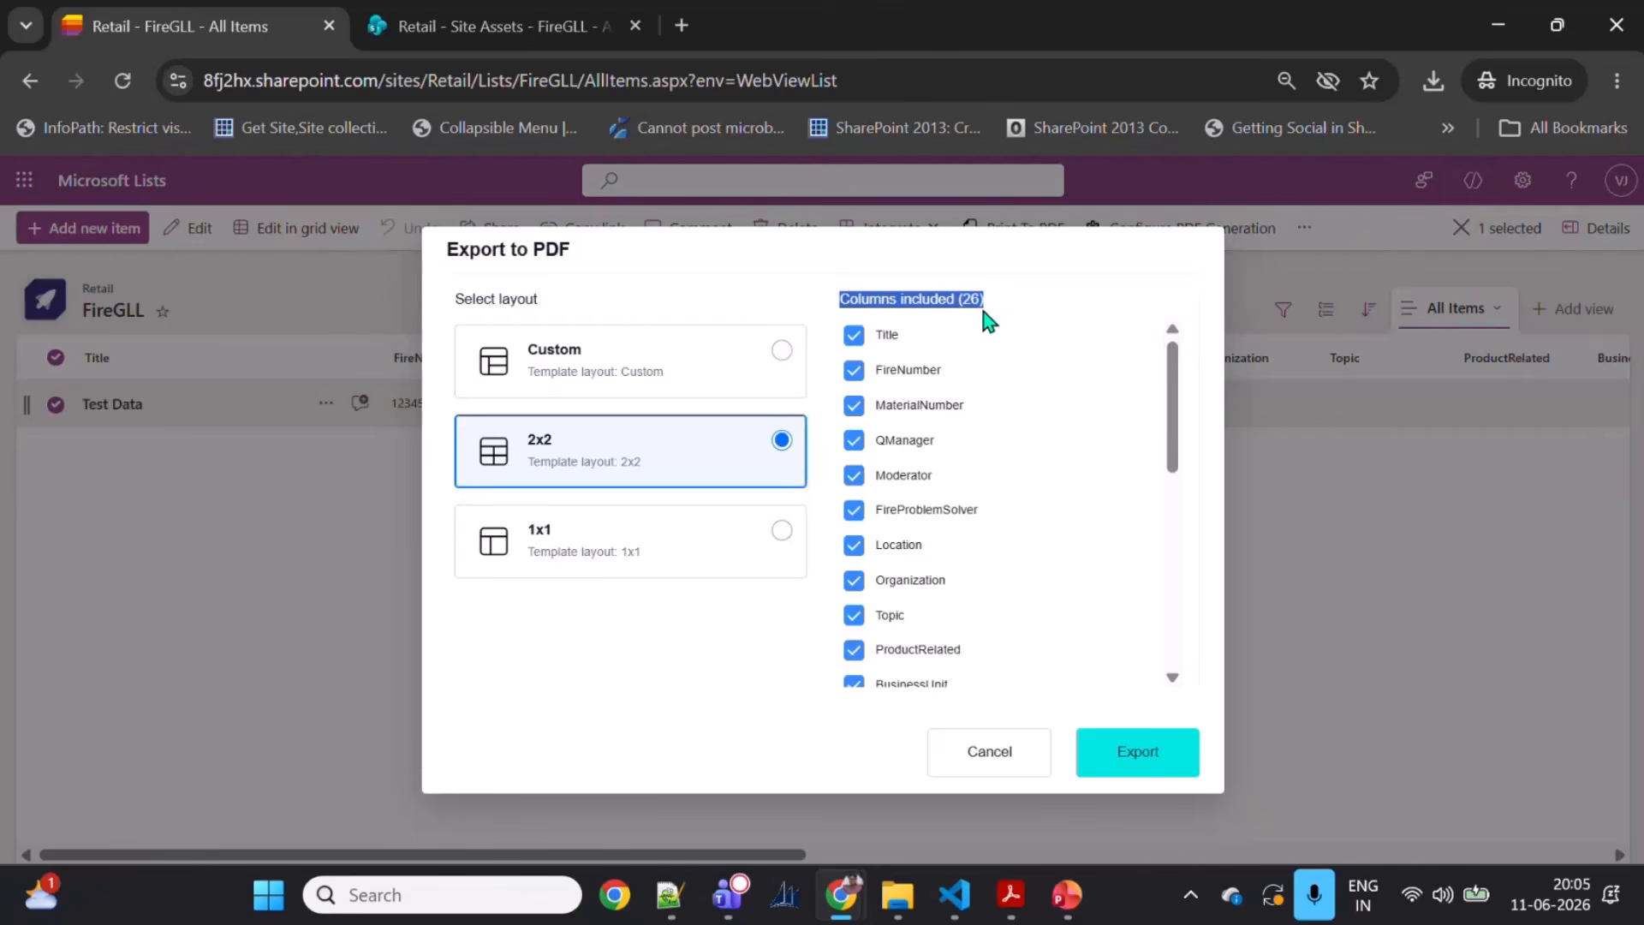
pyautogui.click(920, 303)
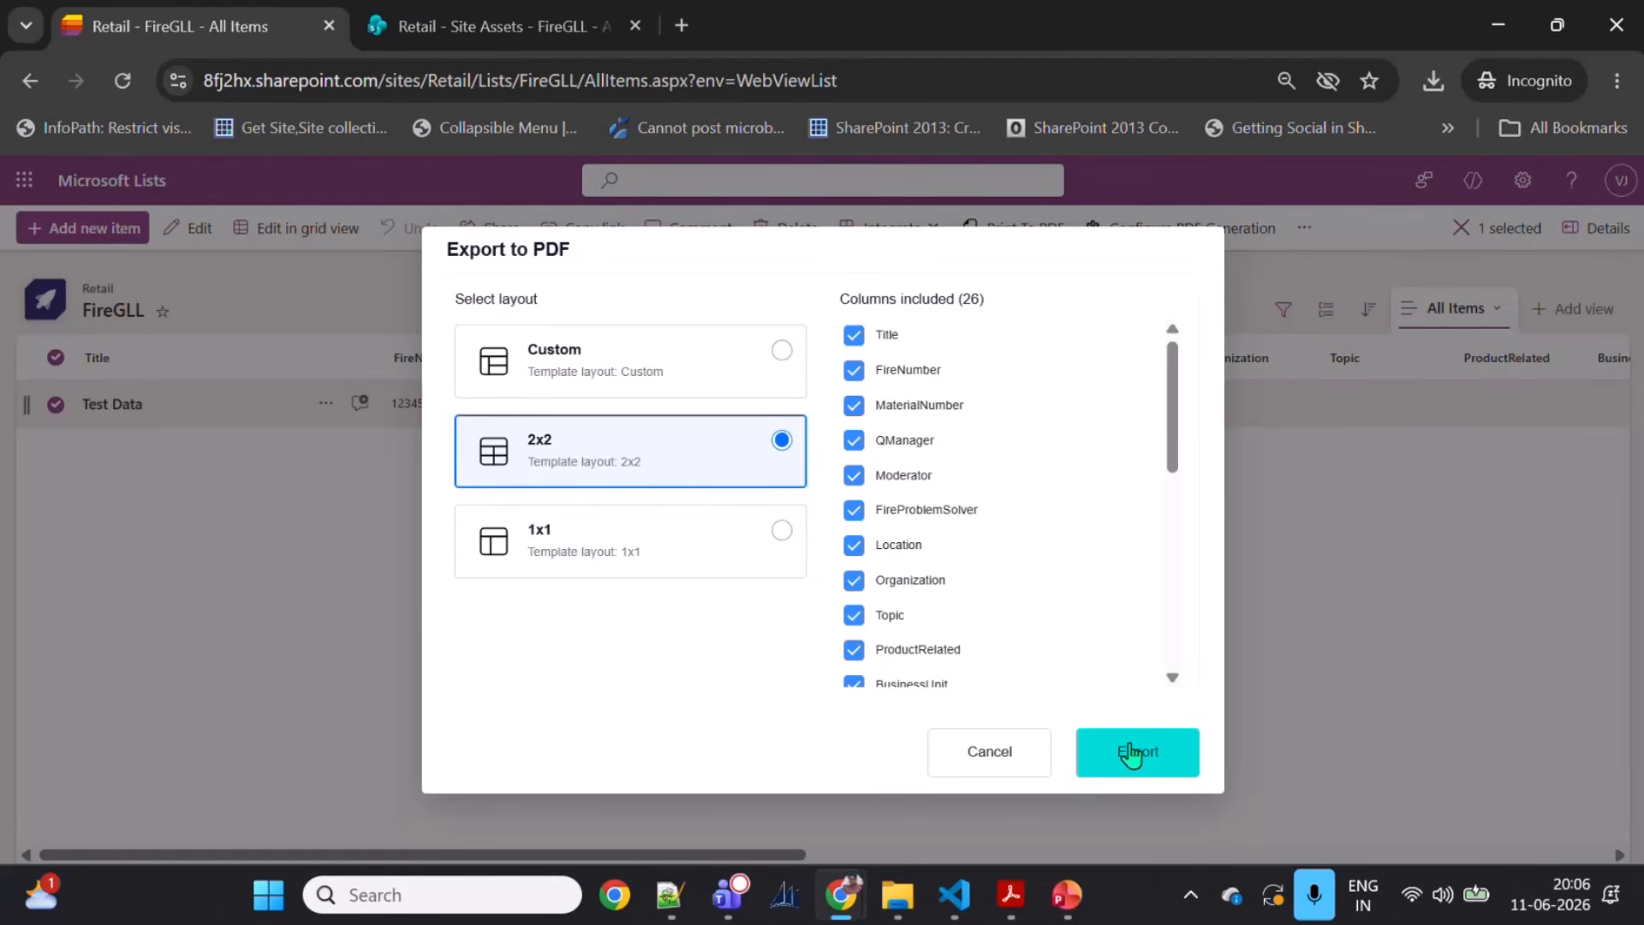
# Step: Export the item to PDF, saving it in the Downloads folder, and open the PDF in Acrobat
pyautogui.click(1131, 756)
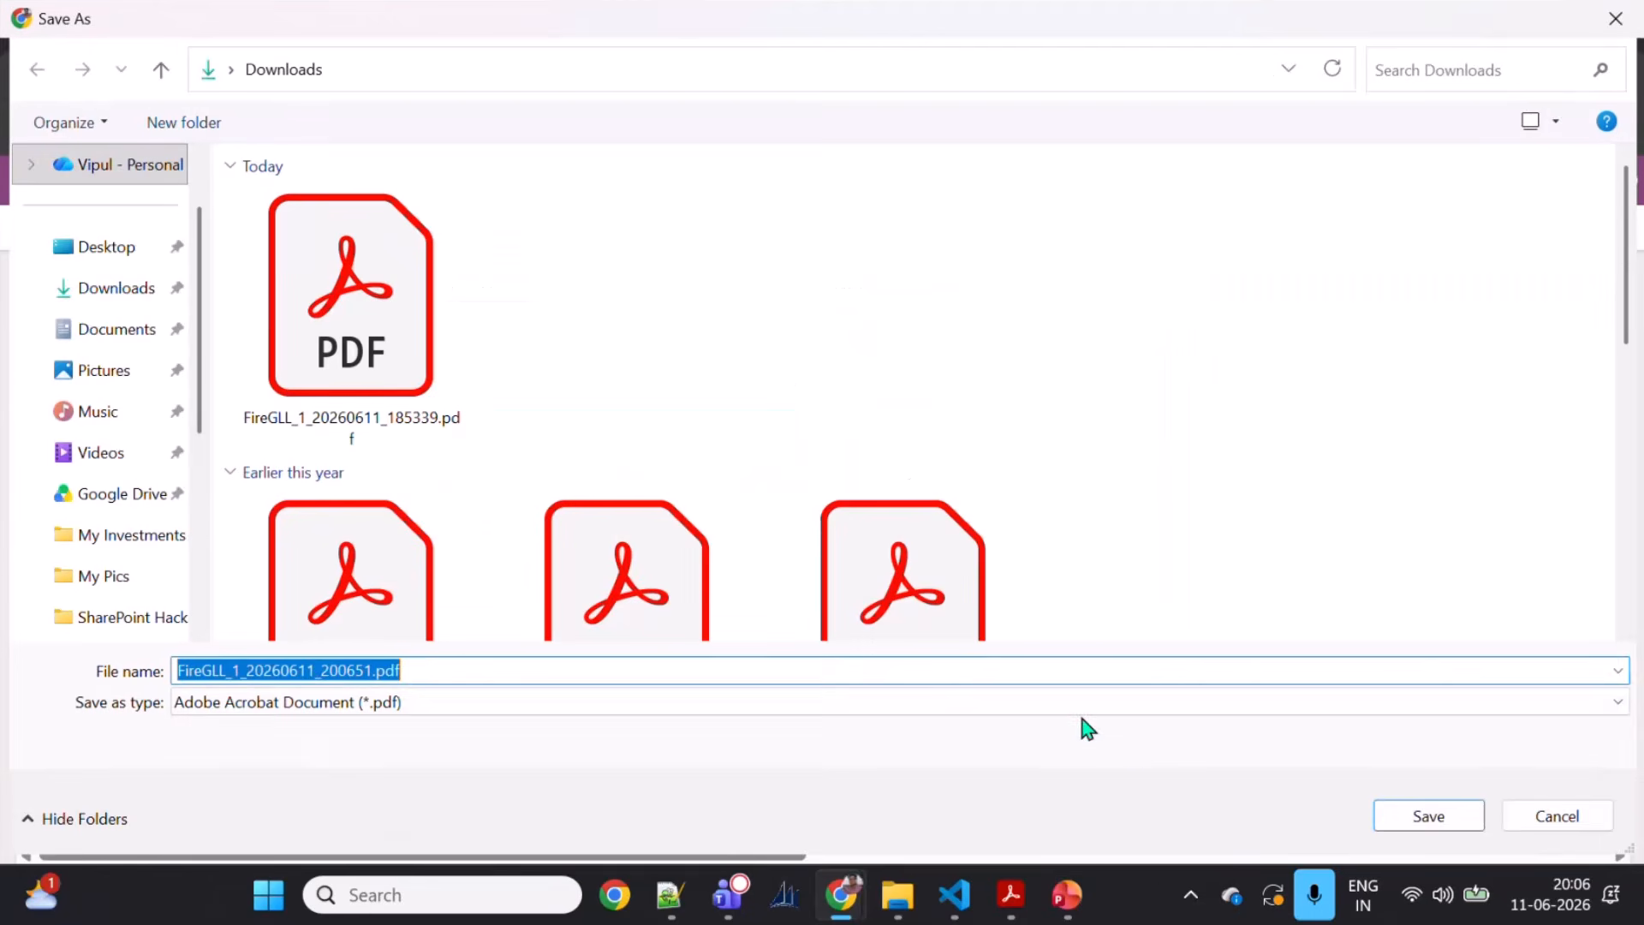
pyautogui.click(117, 295)
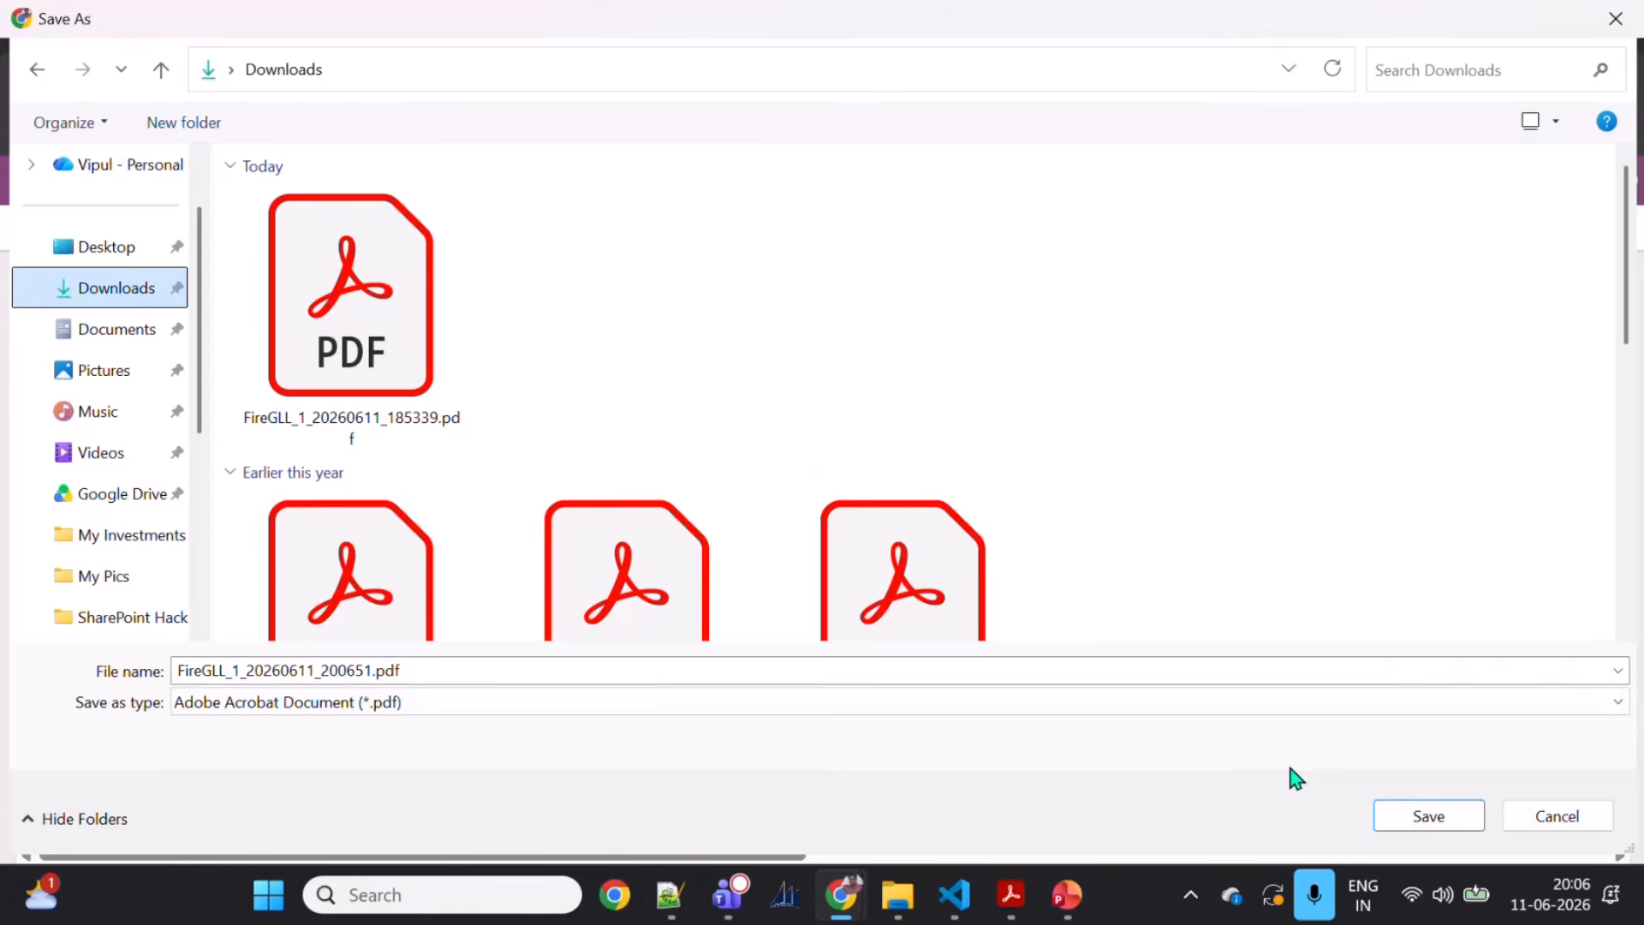
pyautogui.click(1010, 901)
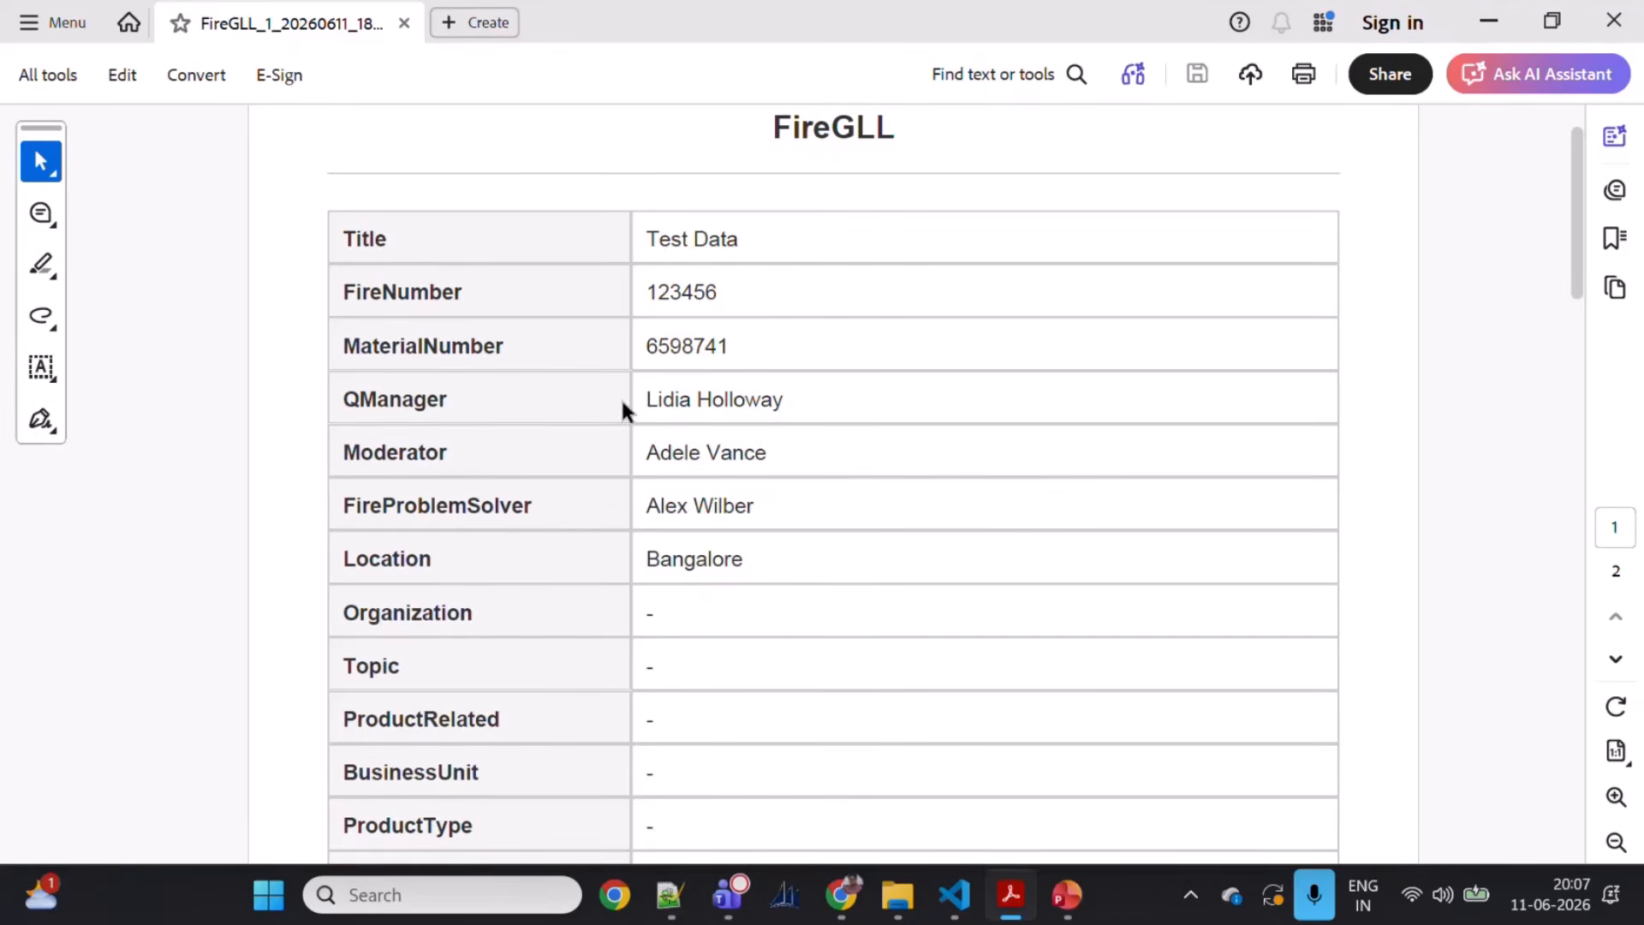
# Step: Scroll through the exported PDF to review the item's field values in the table
pyautogui.scroll(-3, 629, 403)
pyautogui.scroll(-3, 633, 400)
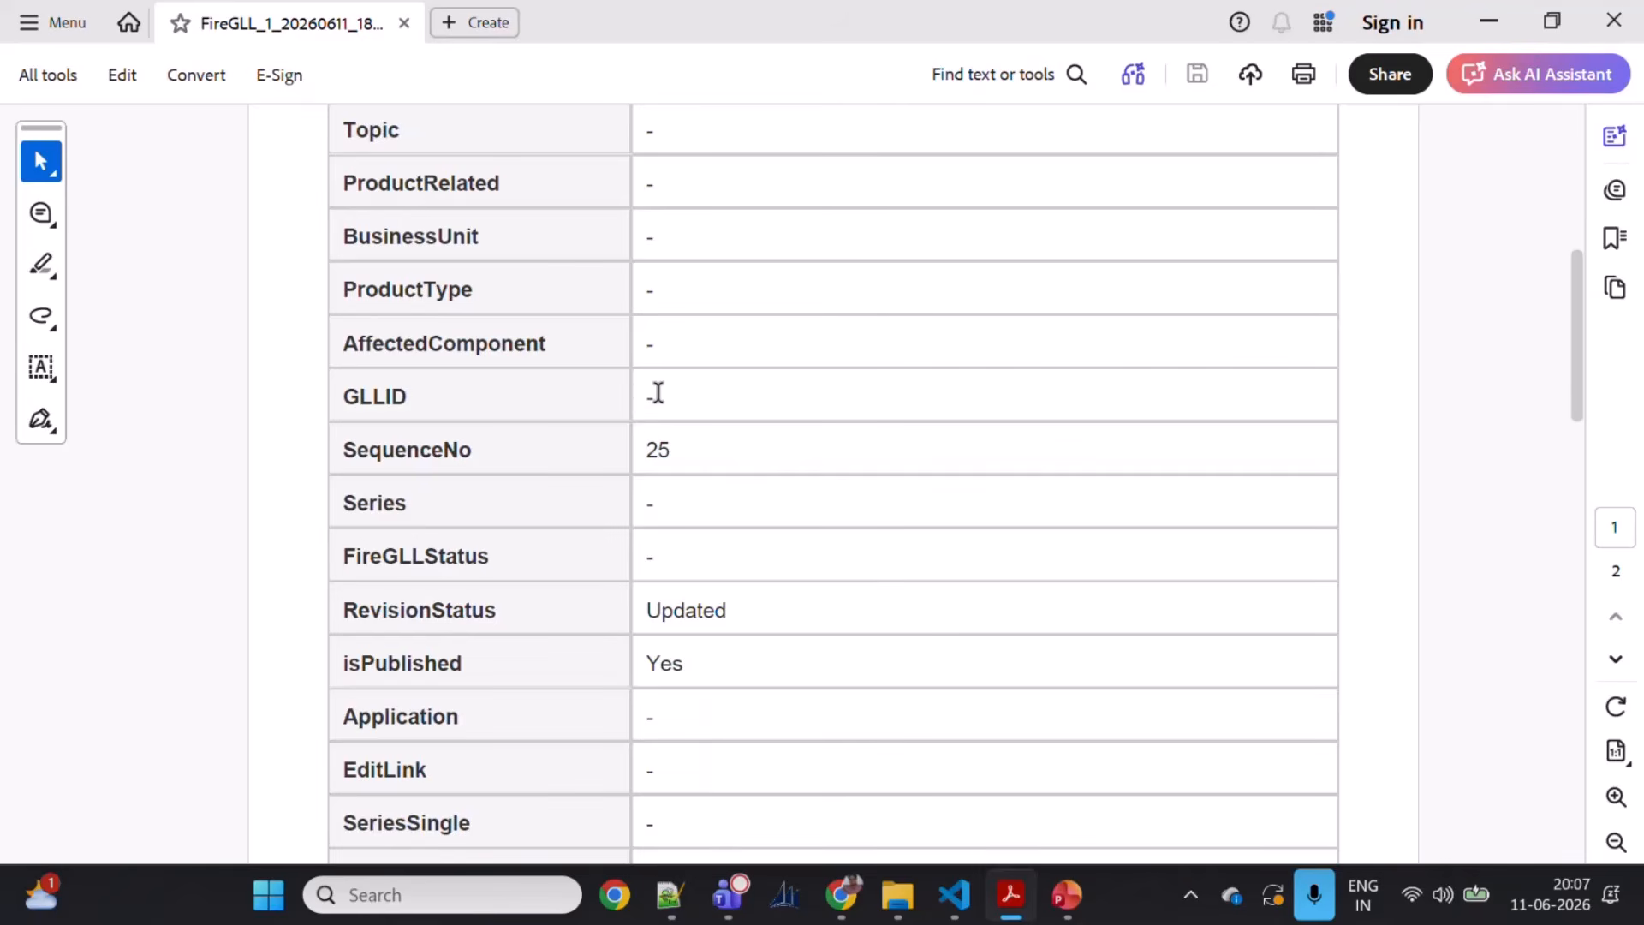
pyautogui.moveTo(657, 399); pyautogui.dragTo(643, 400)
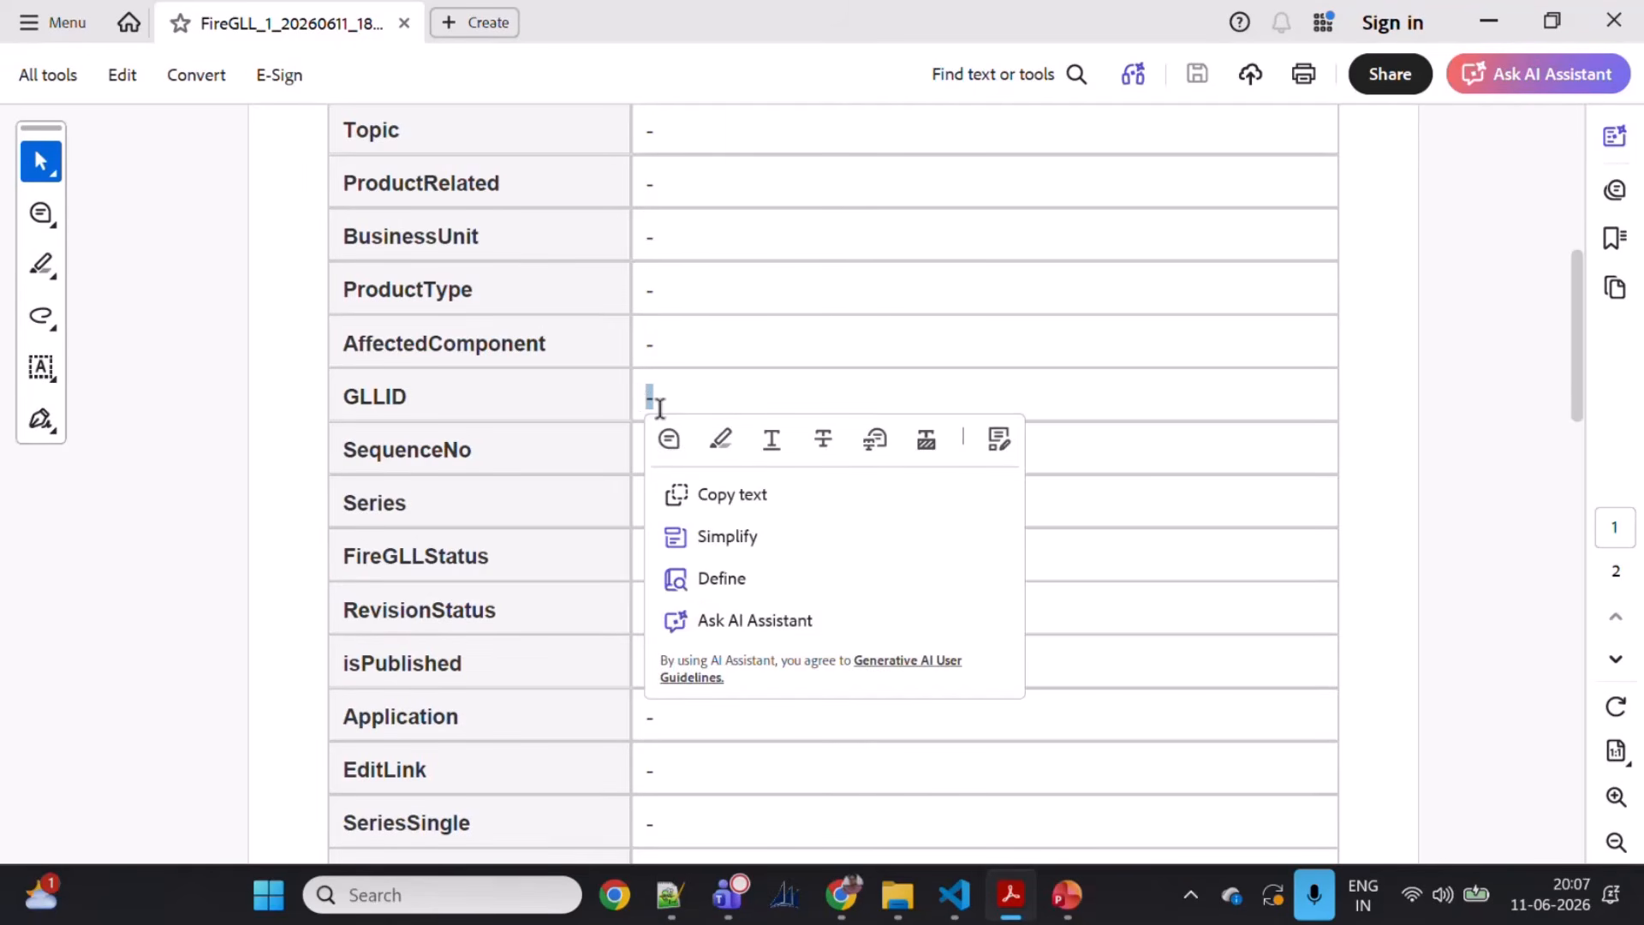
pyautogui.click(738, 398)
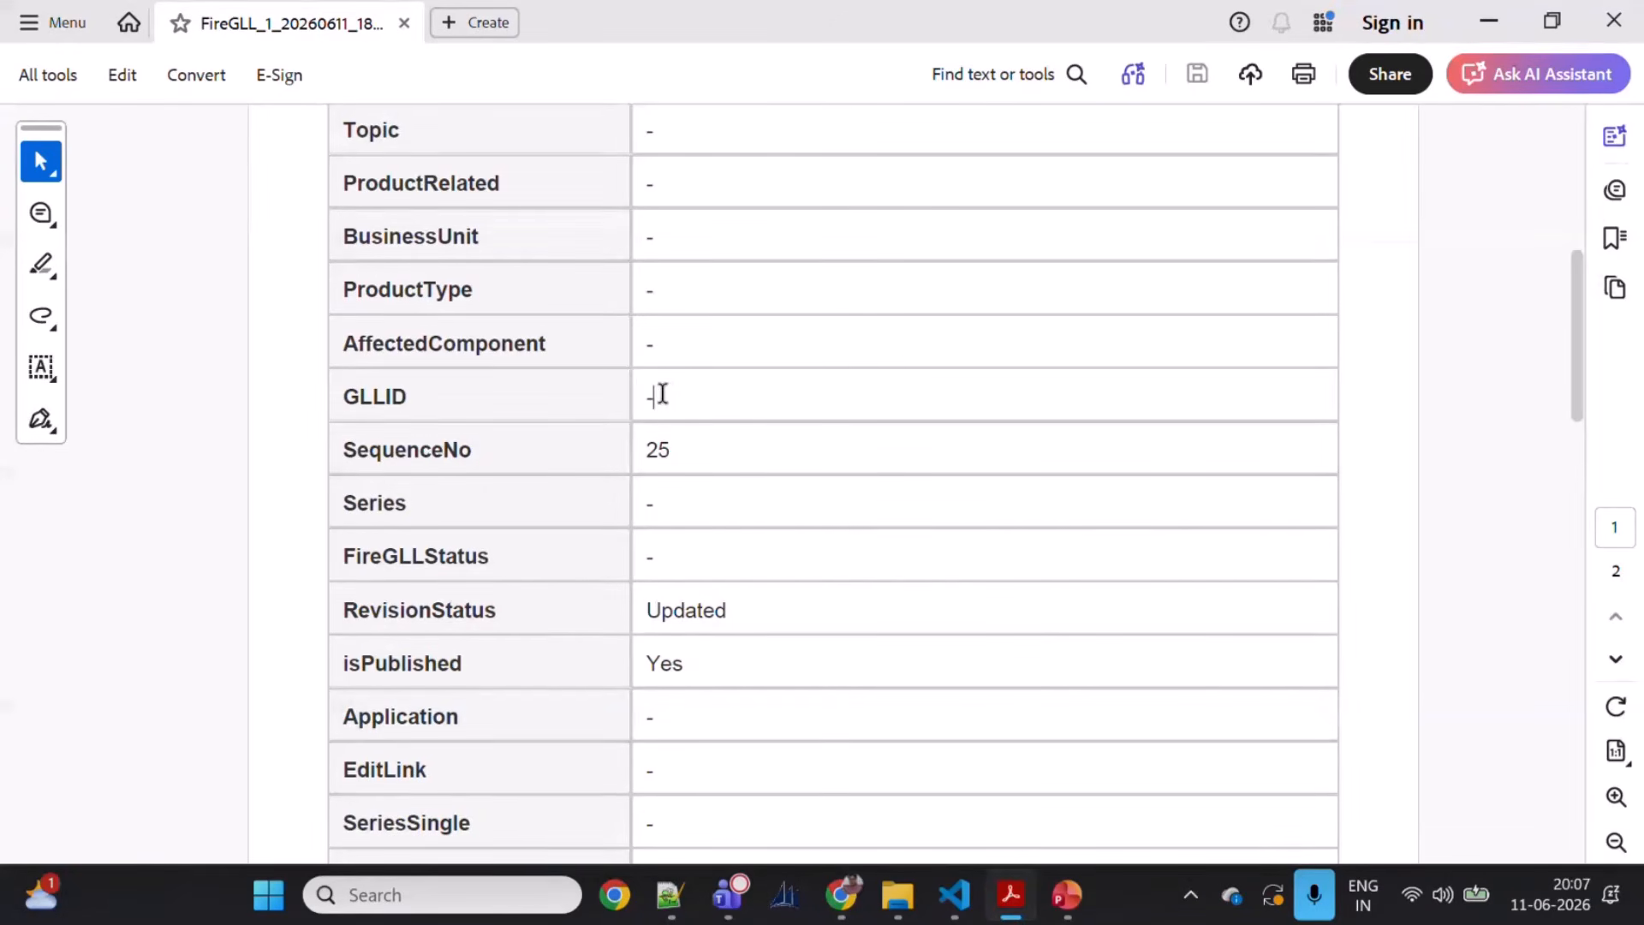
pyautogui.scroll(-2, 796, 462)
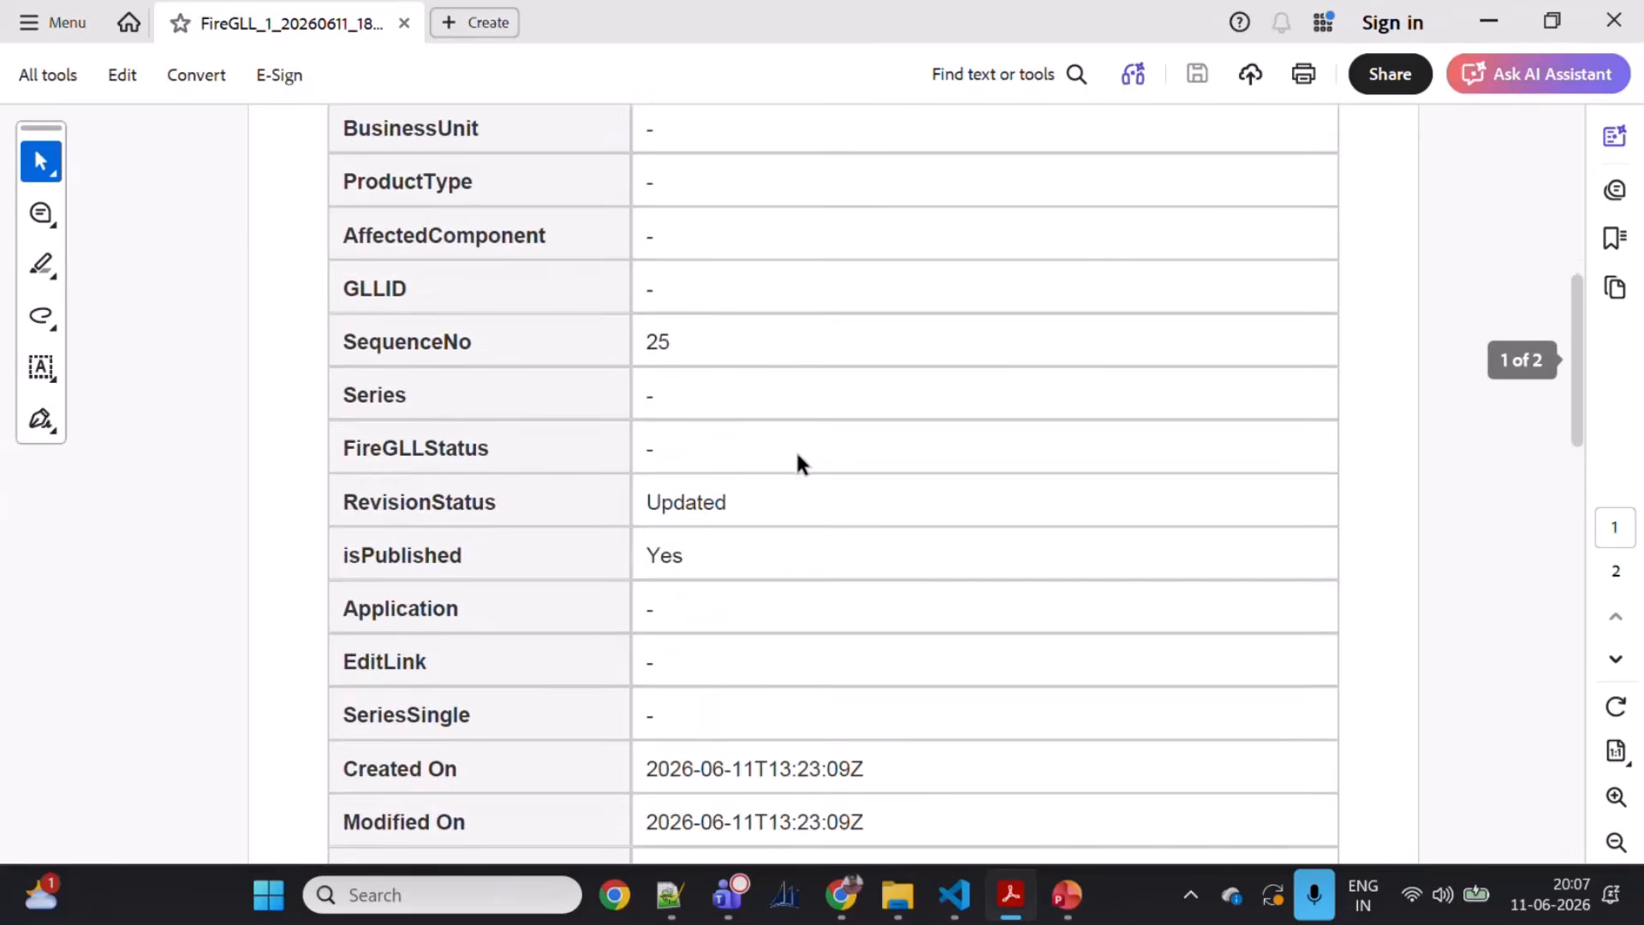
pyautogui.scroll(-1, 797, 462)
pyautogui.scroll(3, 796, 463)
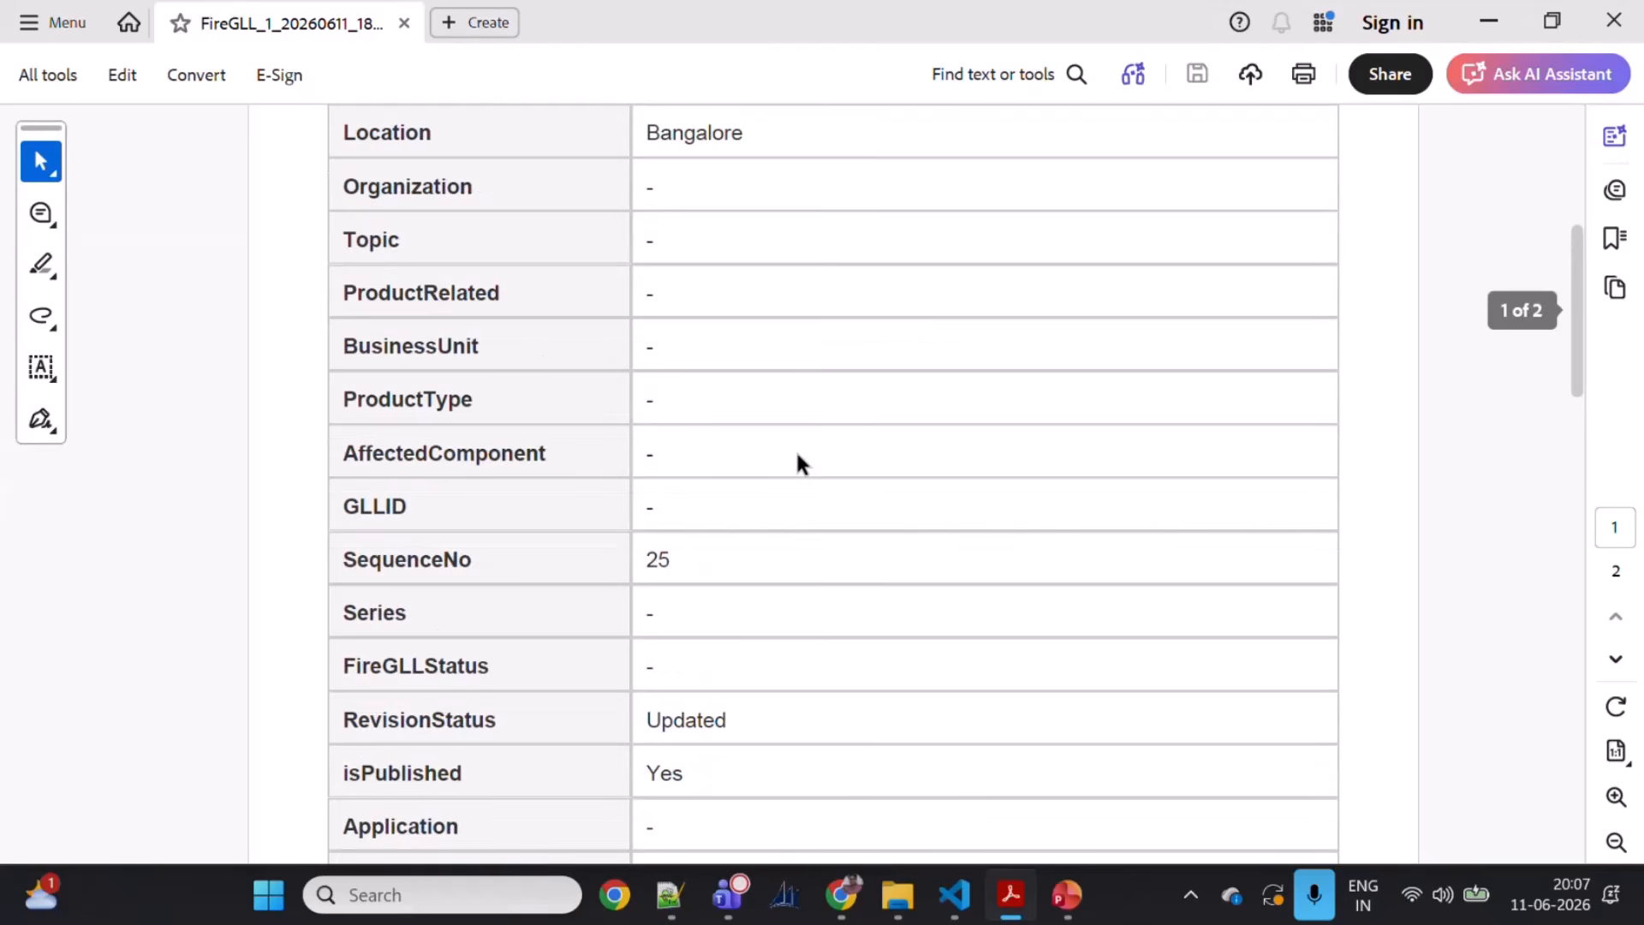